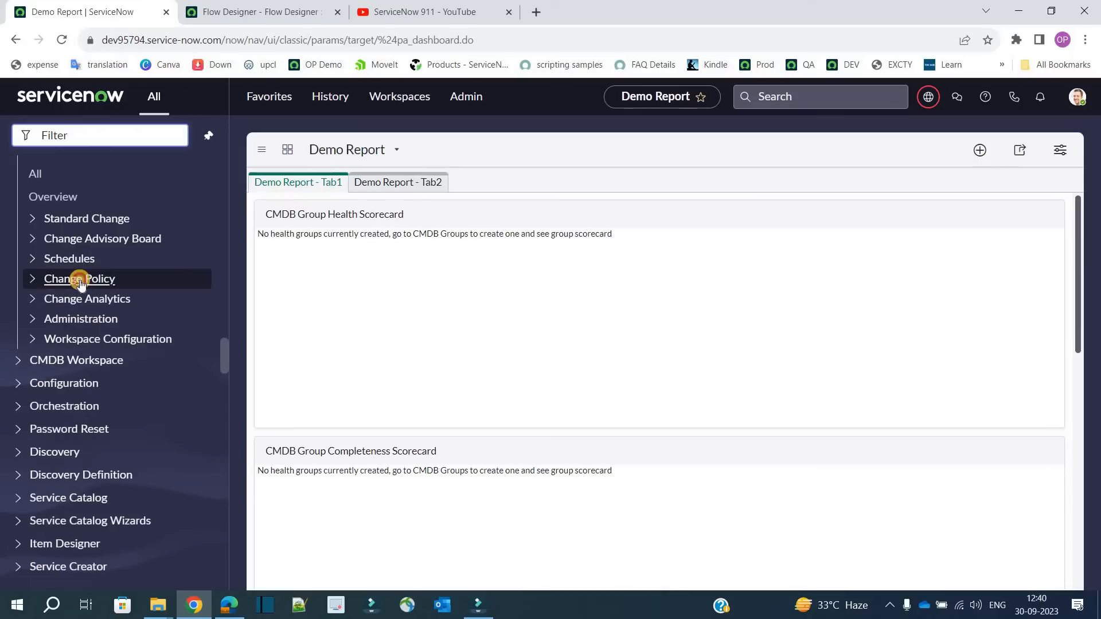
- Open the Change Approval Policies list from the Change Policy module in a separate browser tab
click(81, 281)
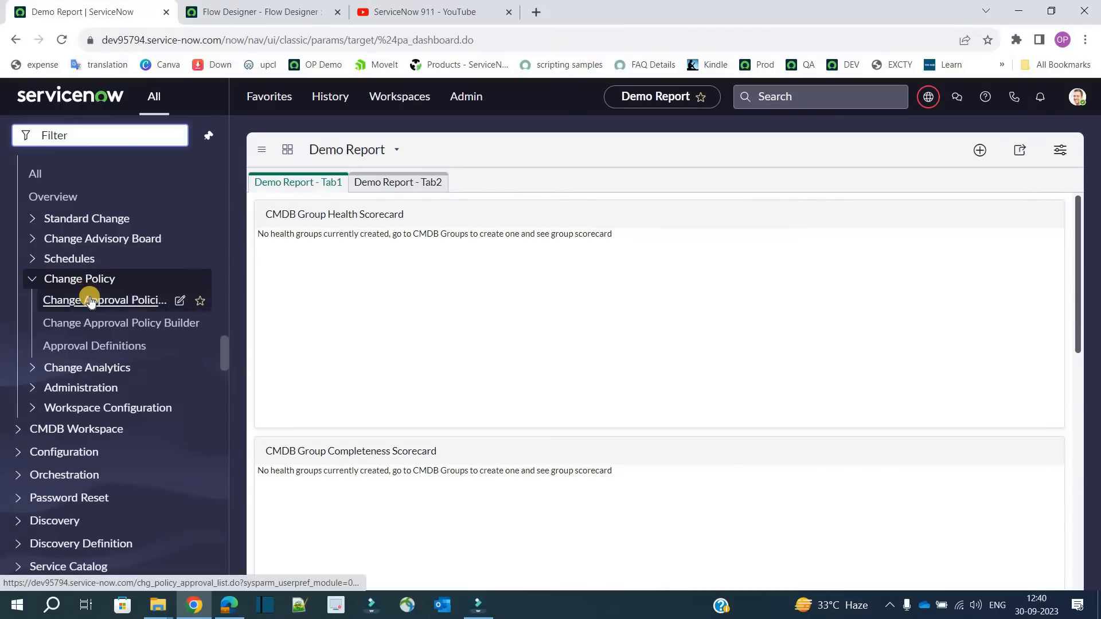
middle_click(91, 300)
click(269, 7)
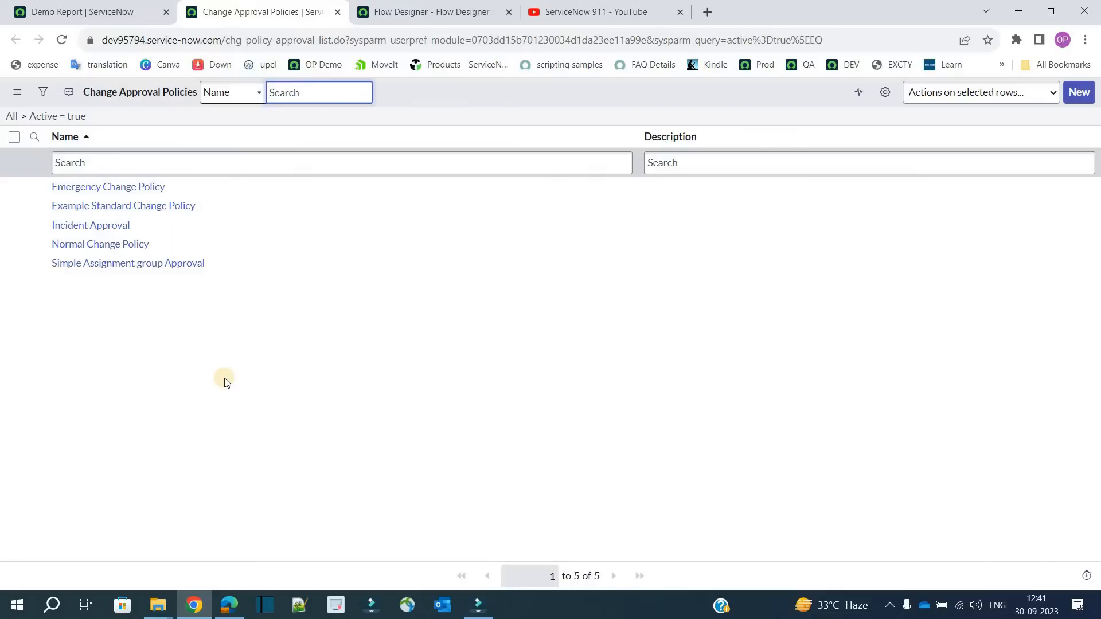
click(210, 320)
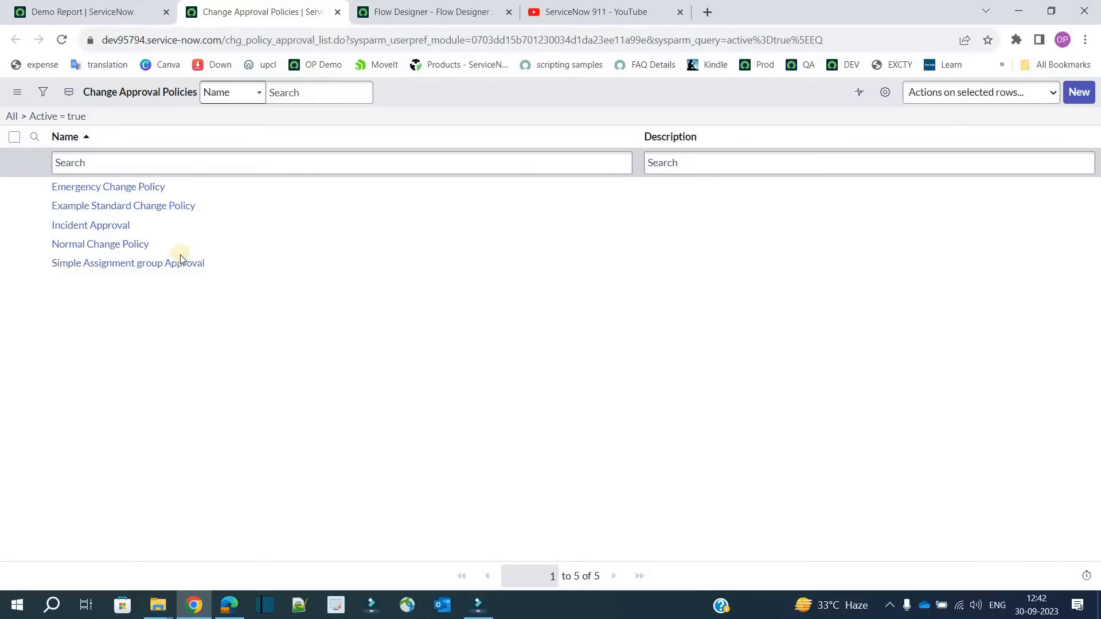
click(129, 163)
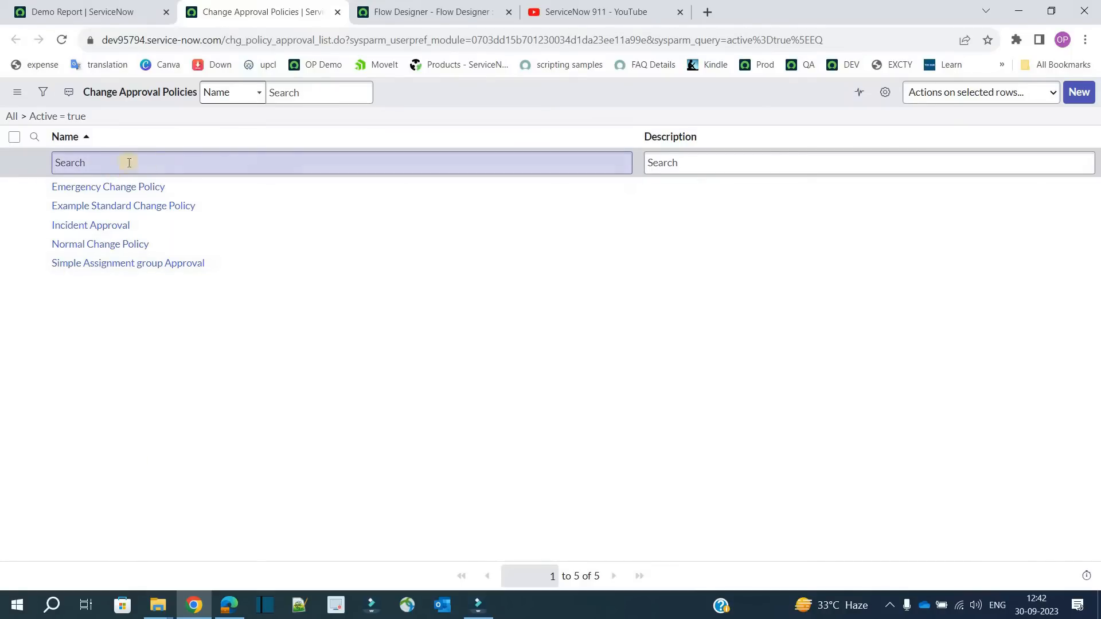
- In the Change - Emergency - Authorize flow, expand the Apply Change Approval Policy action to view its policy and change request inputs
click(459, 13)
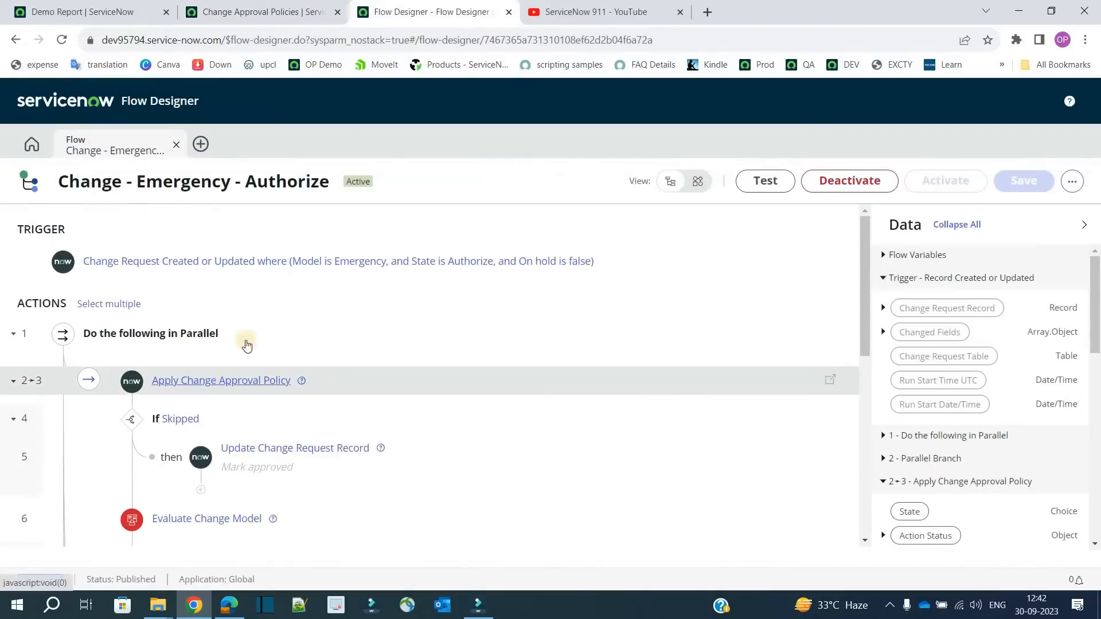
scroll(246, 344, down, 1)
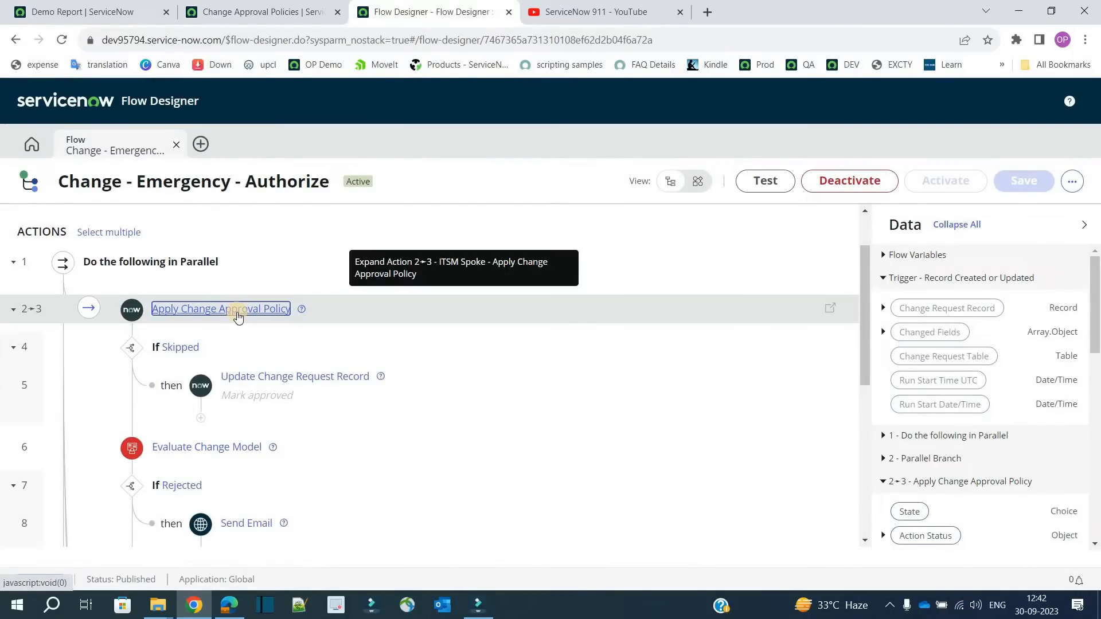
click(222, 316)
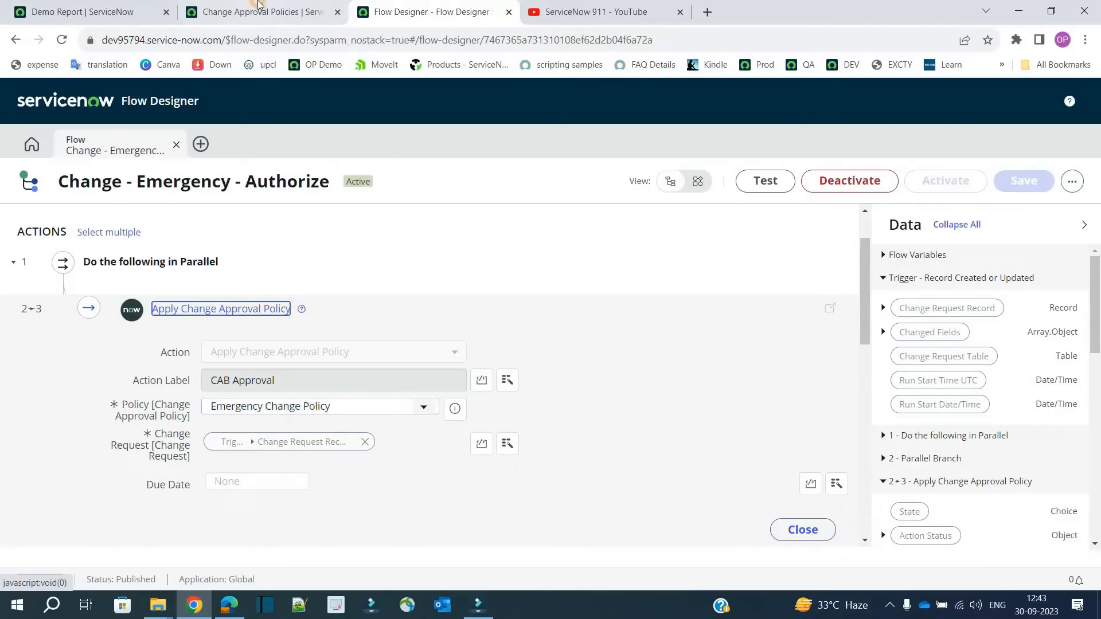
- Open the Emergency Change Policy record in a separate browser tab, checking it against the flow and the policies list
click(261, 11)
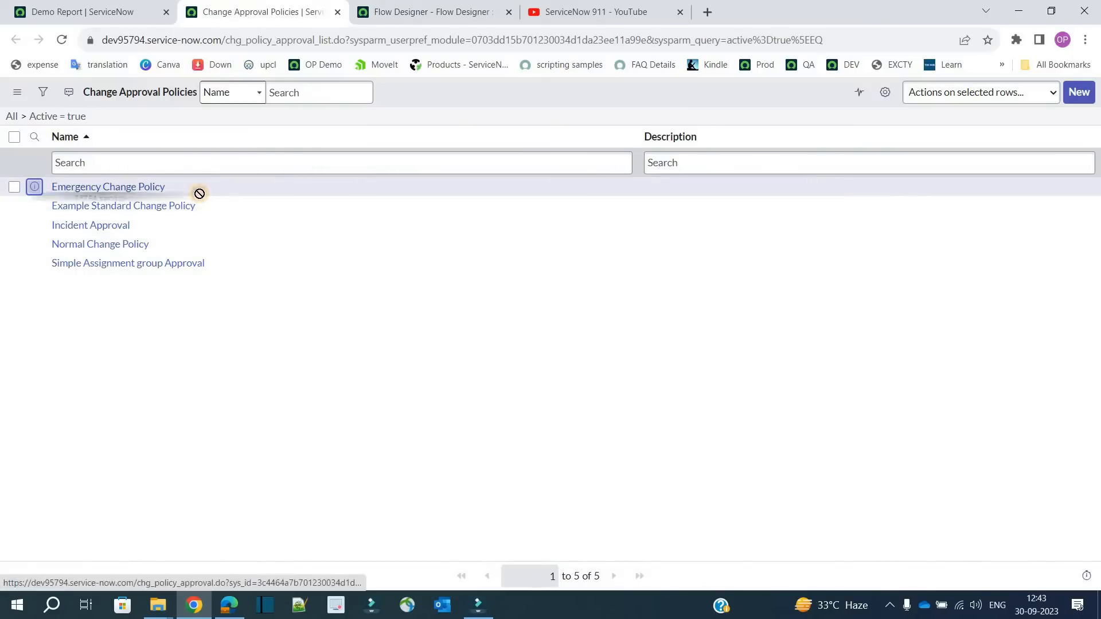
middle_click(148, 189)
click(550, 10)
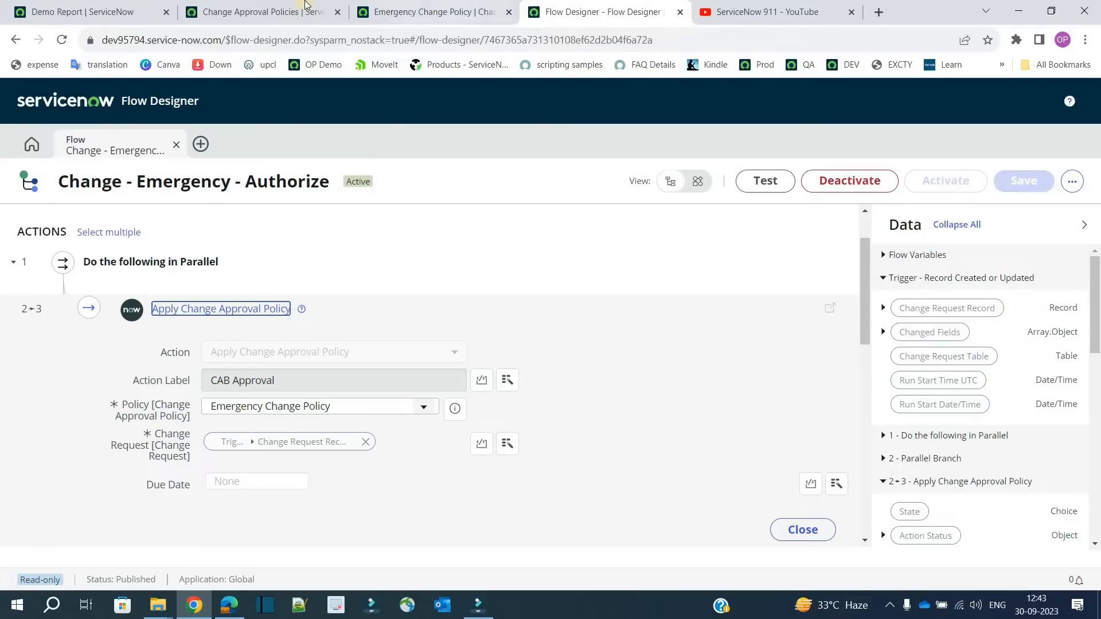
click(305, 7)
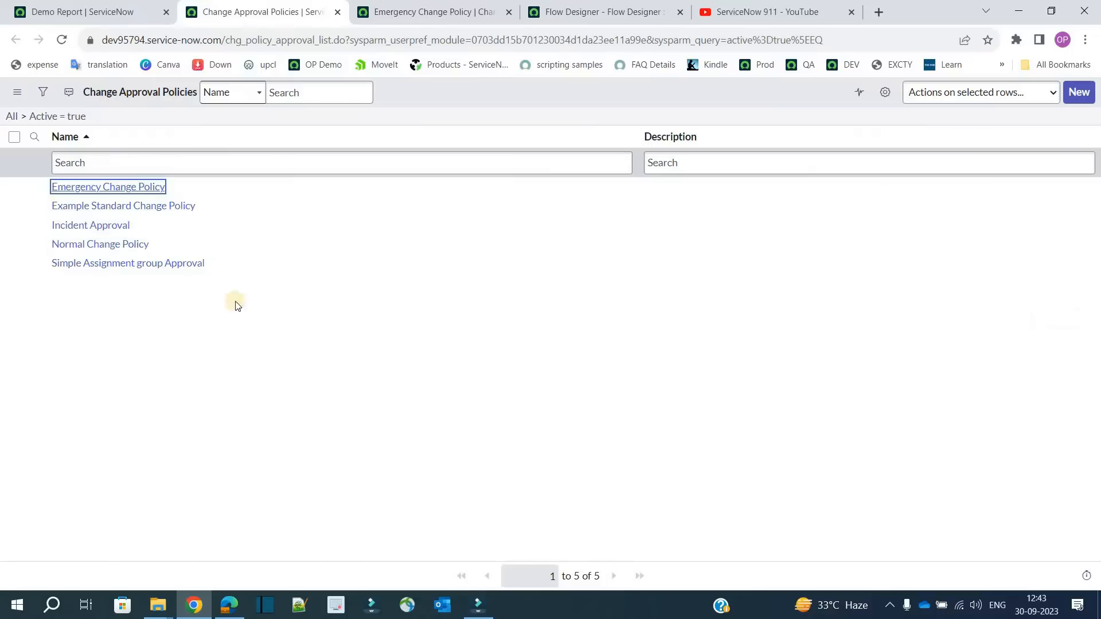
click(99, 285)
click(610, 6)
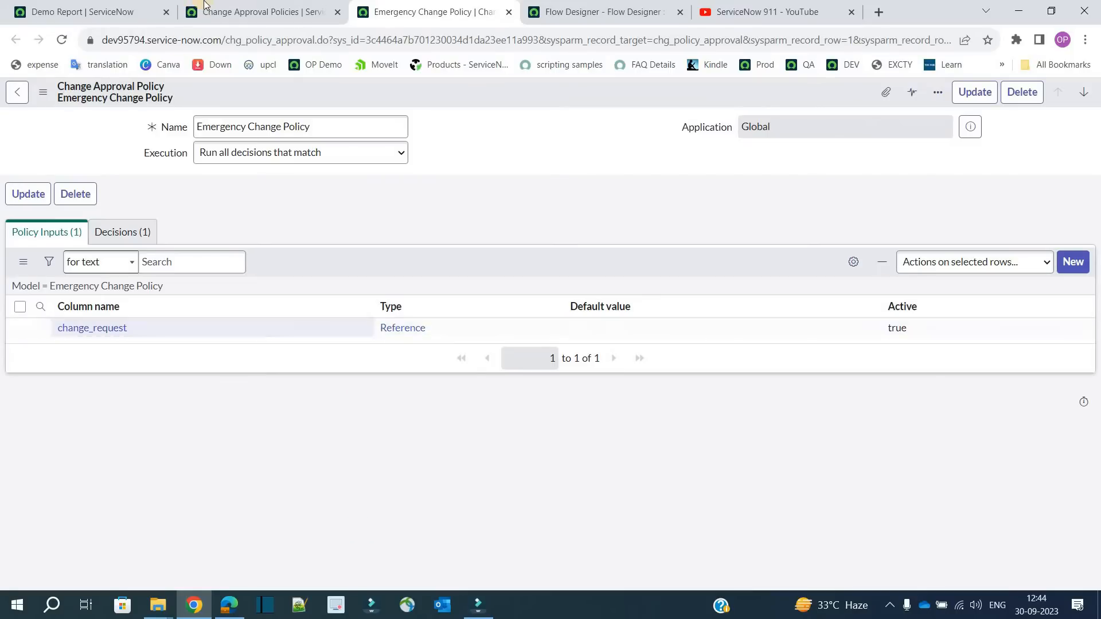
click(230, 12)
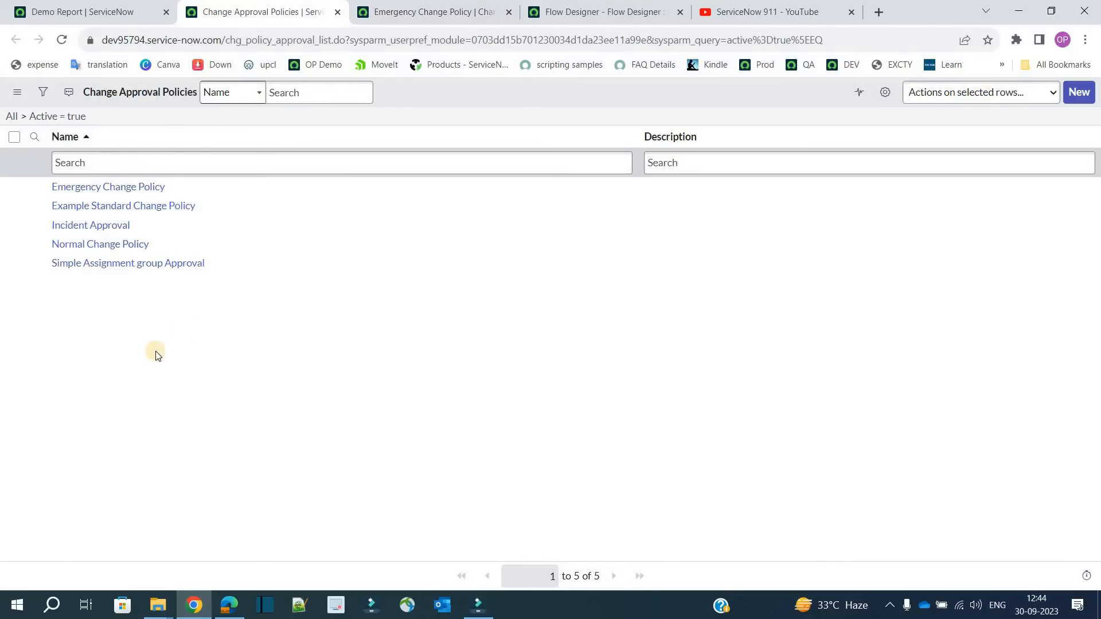
click(442, 8)
- Examine the Emergency Change Policy's name, its policy inputs, and the answer of its decision
click(295, 128)
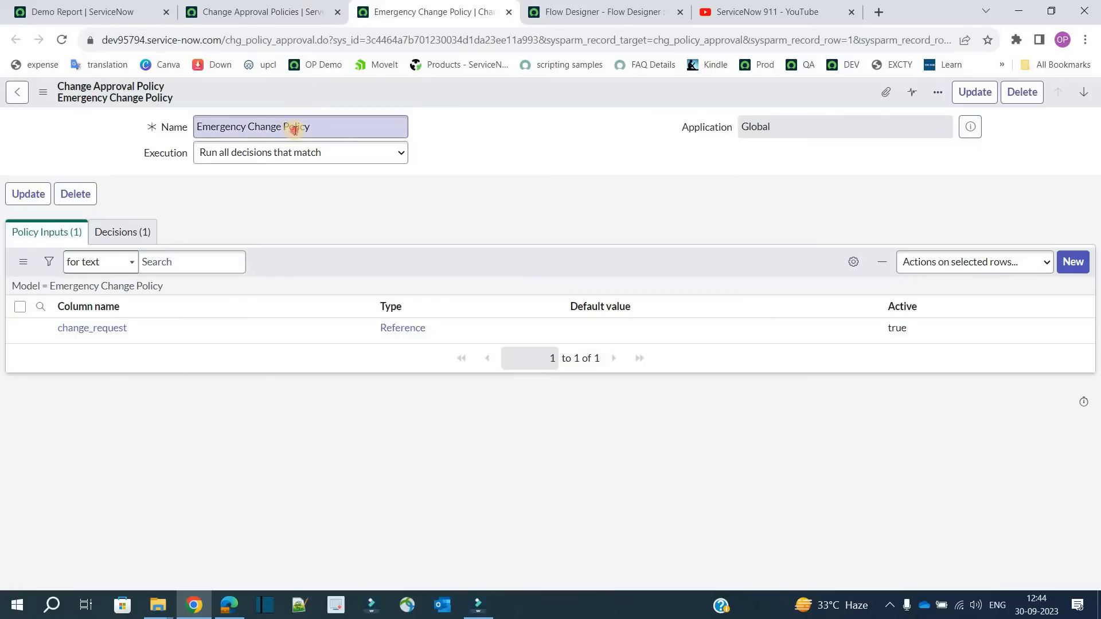
triple_click(295, 128)
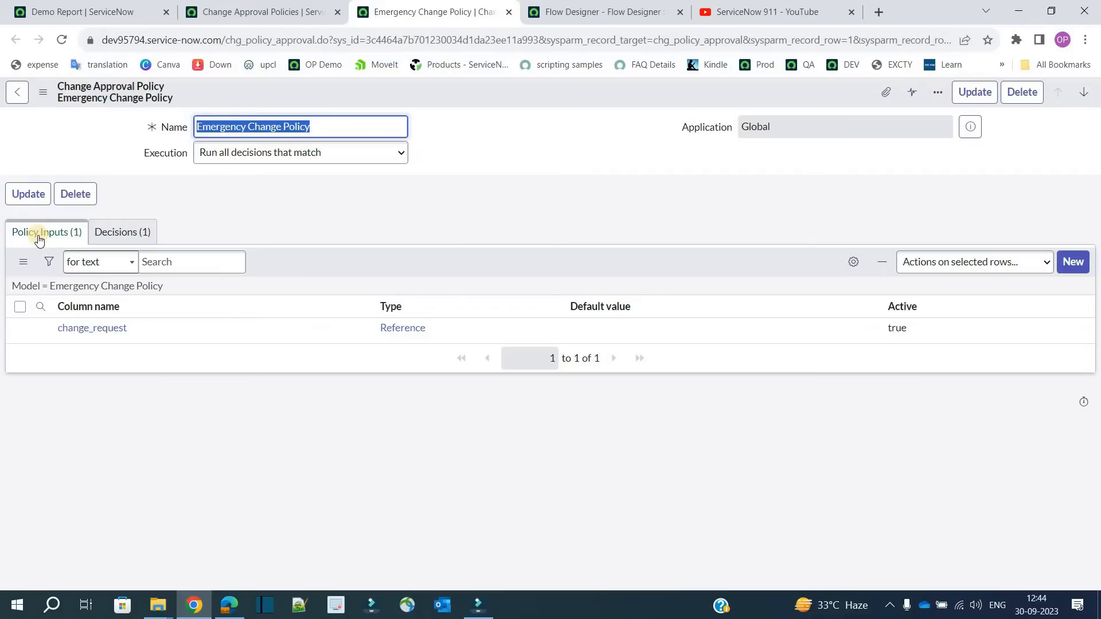
click(104, 239)
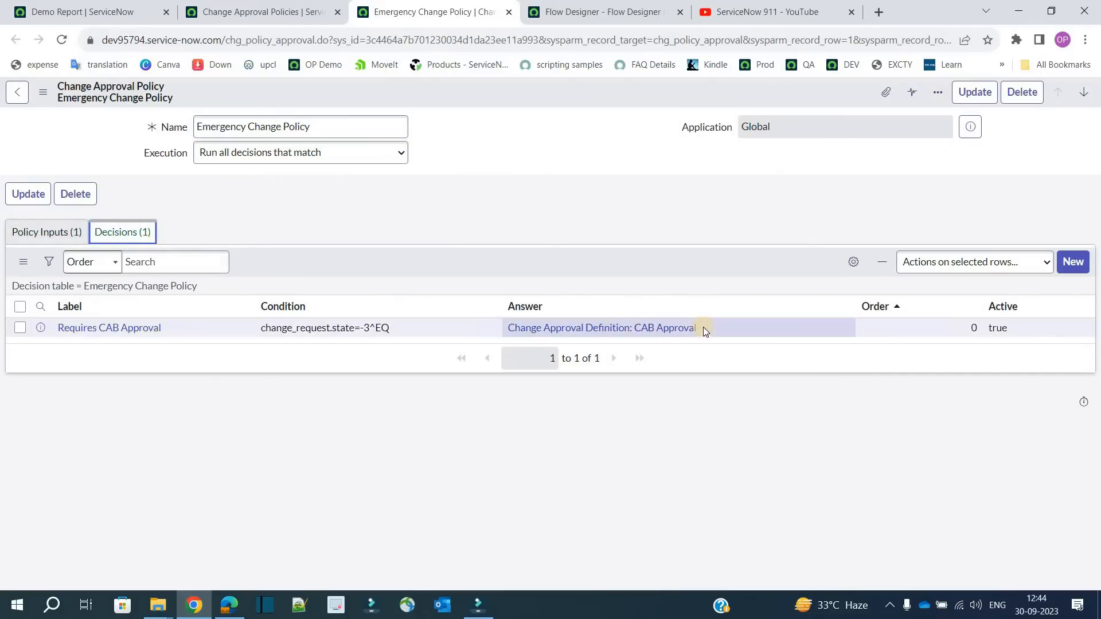
drag(704, 327, 509, 330)
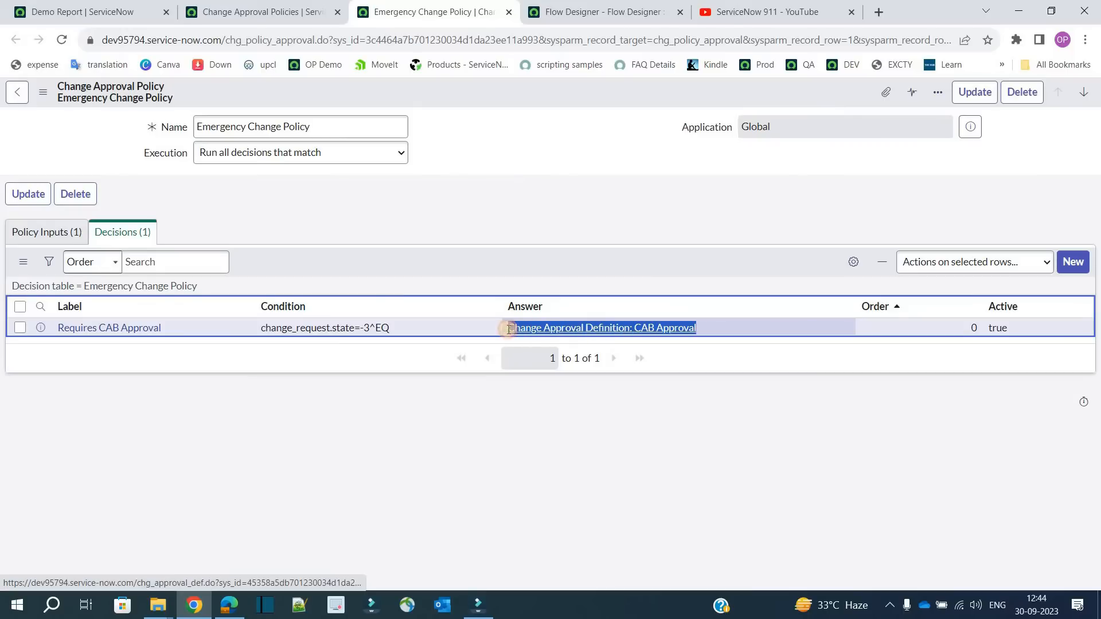
click(67, 231)
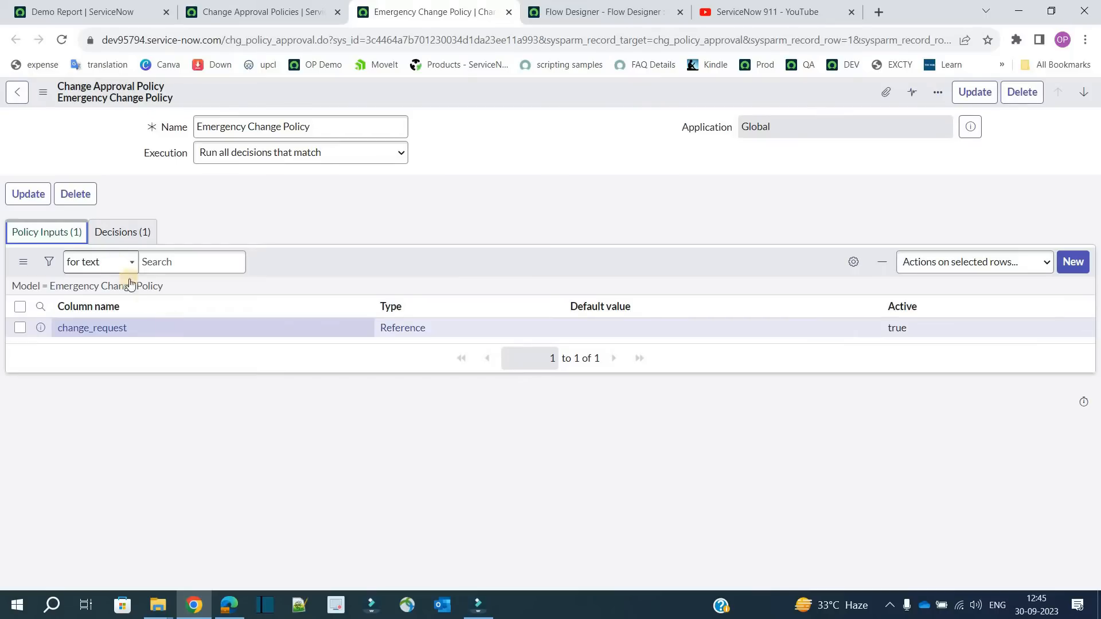
click(127, 231)
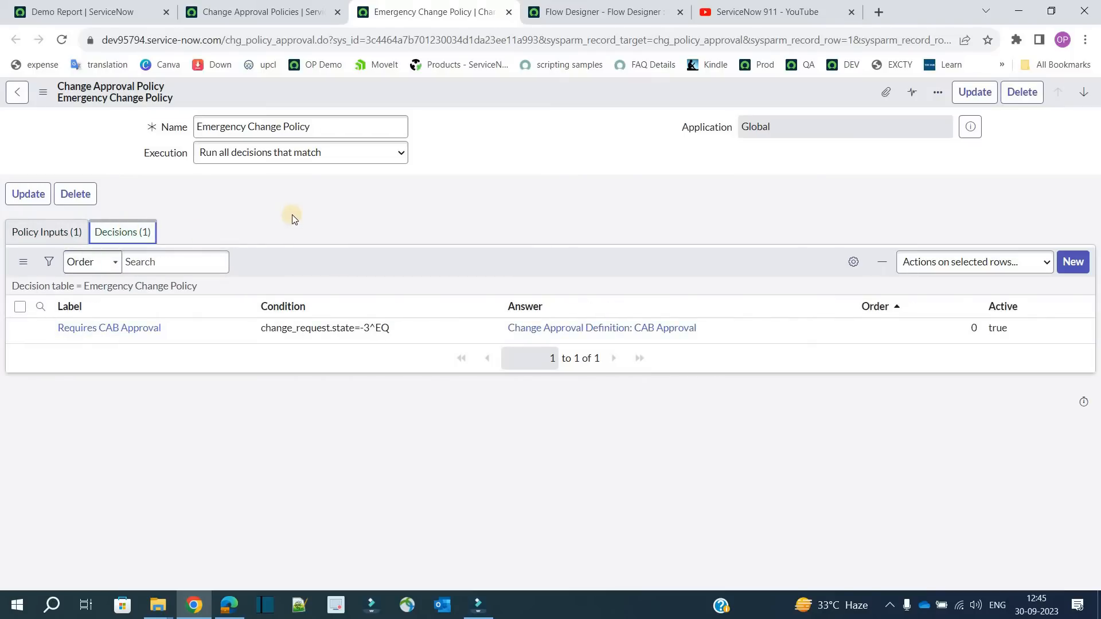
- Open the policy's change_request input record and examine its type, label and column name
click(49, 230)
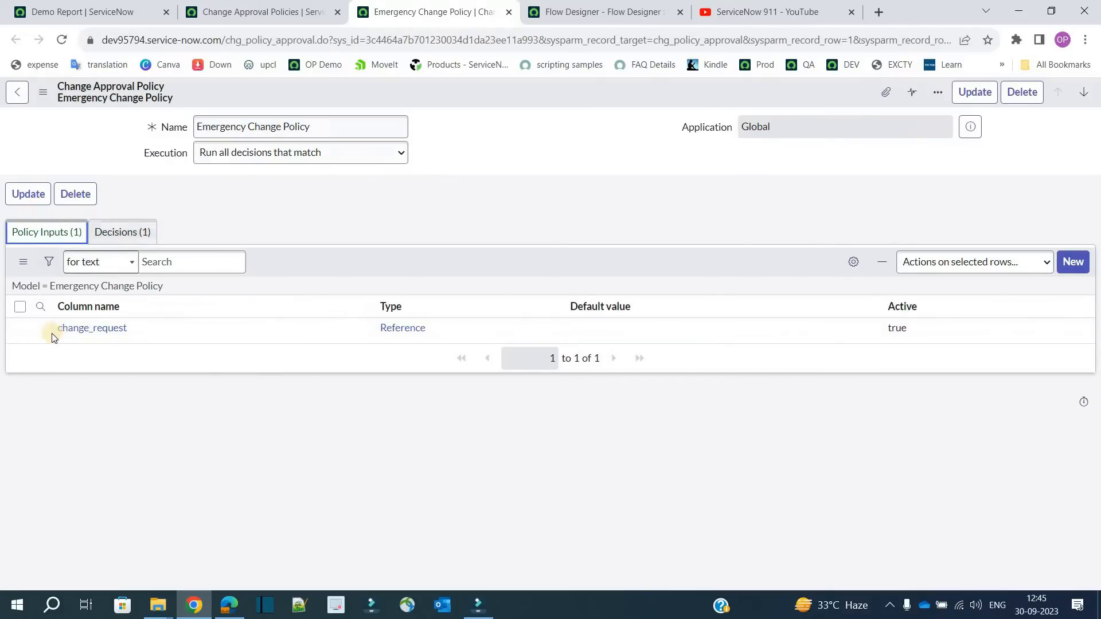
click(42, 330)
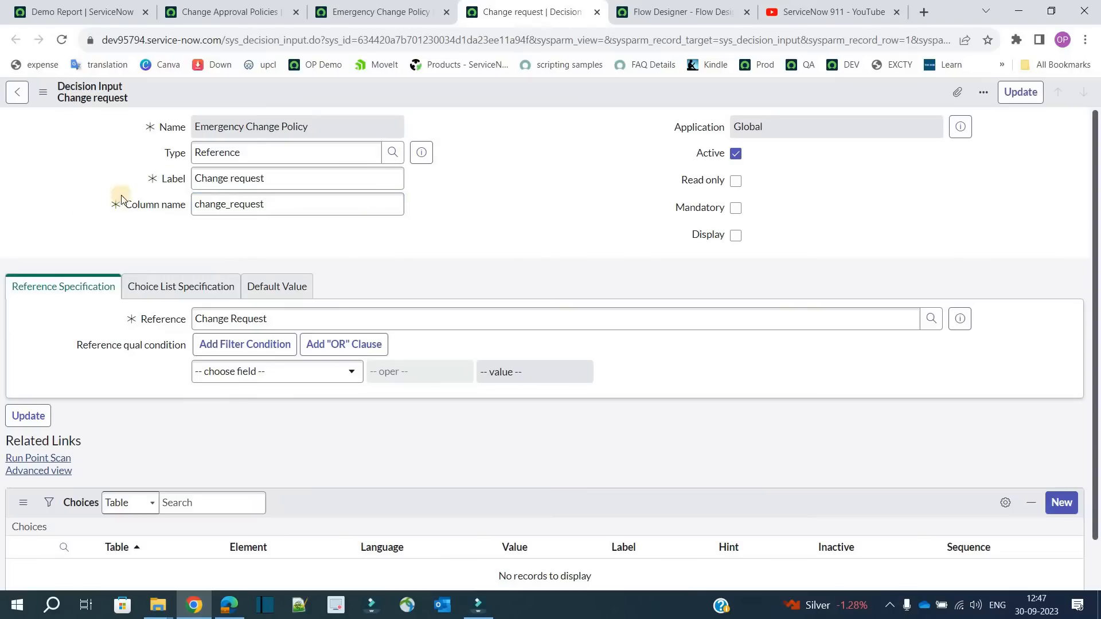
click(220, 162)
double_click(219, 162)
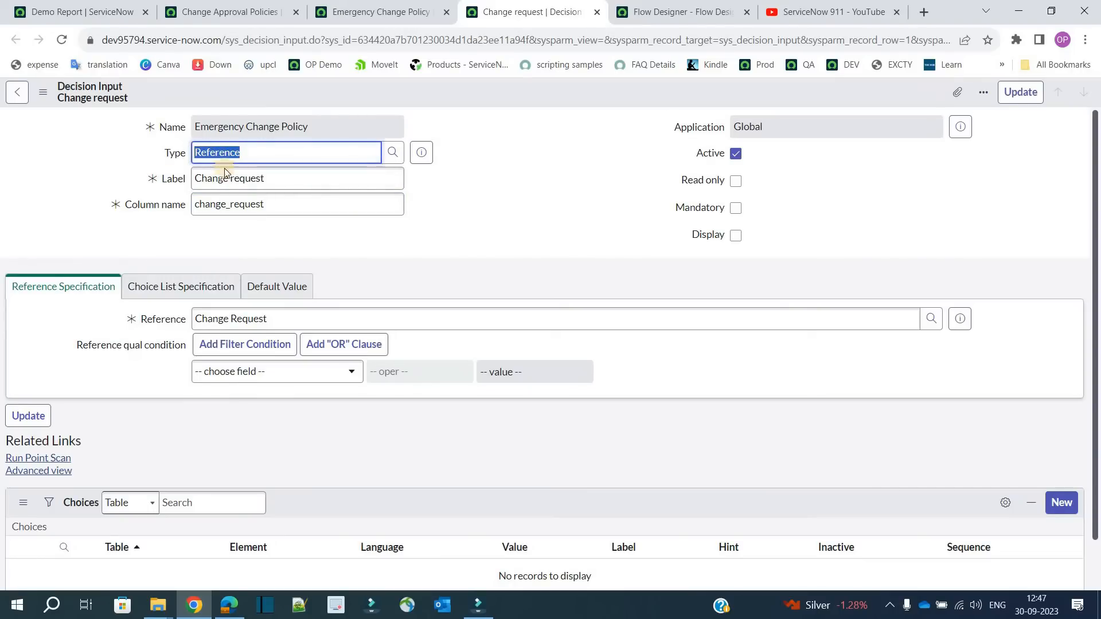
click(218, 179)
double_click(218, 179)
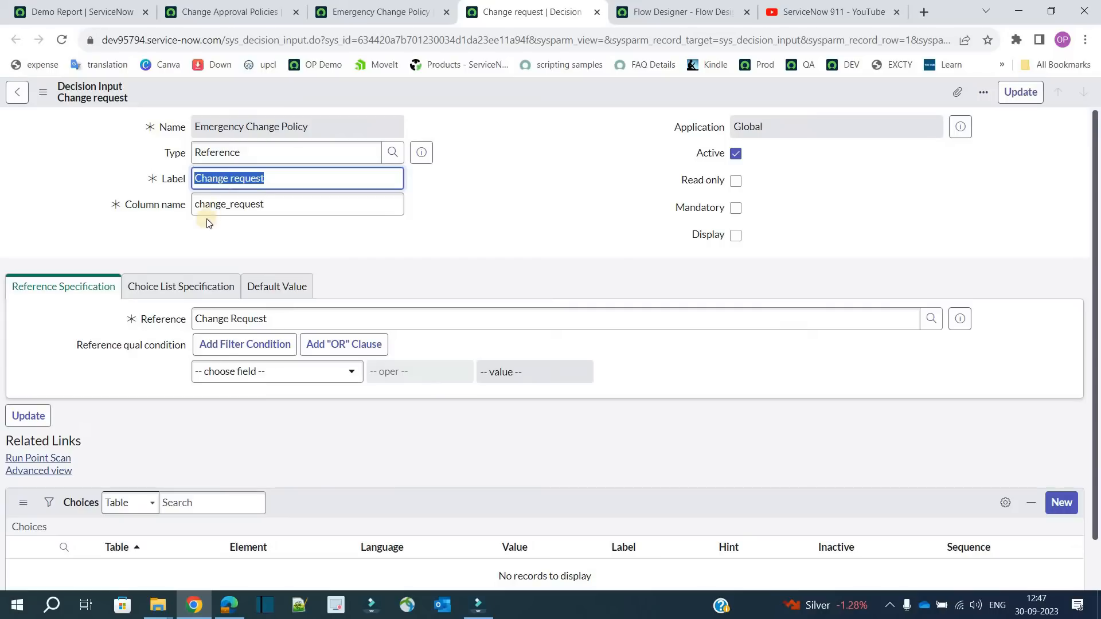
double_click(214, 209)
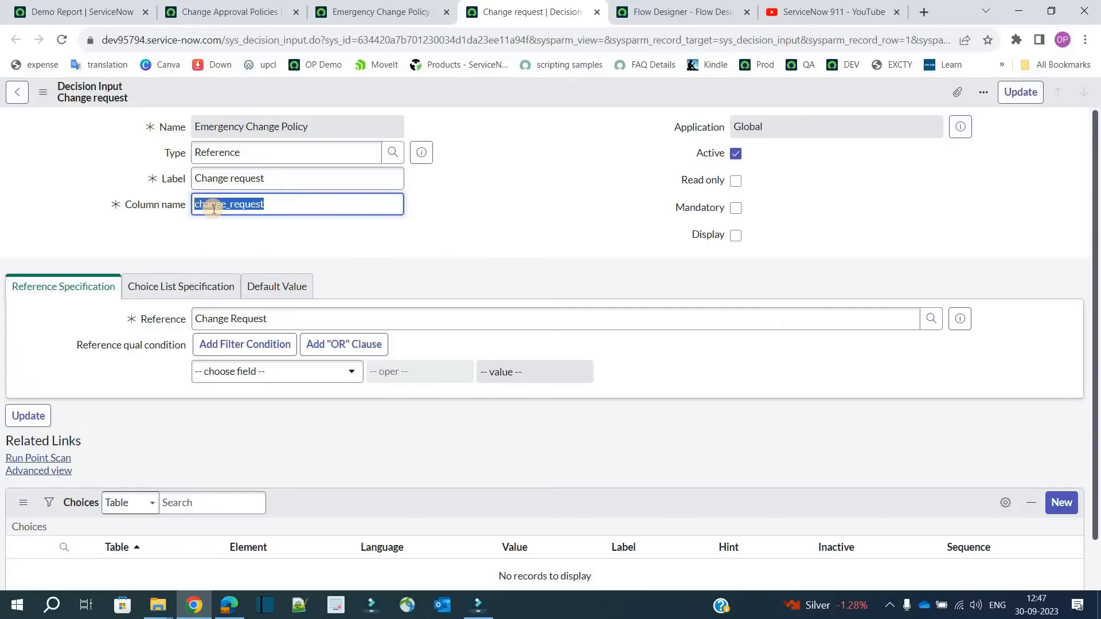
click(170, 230)
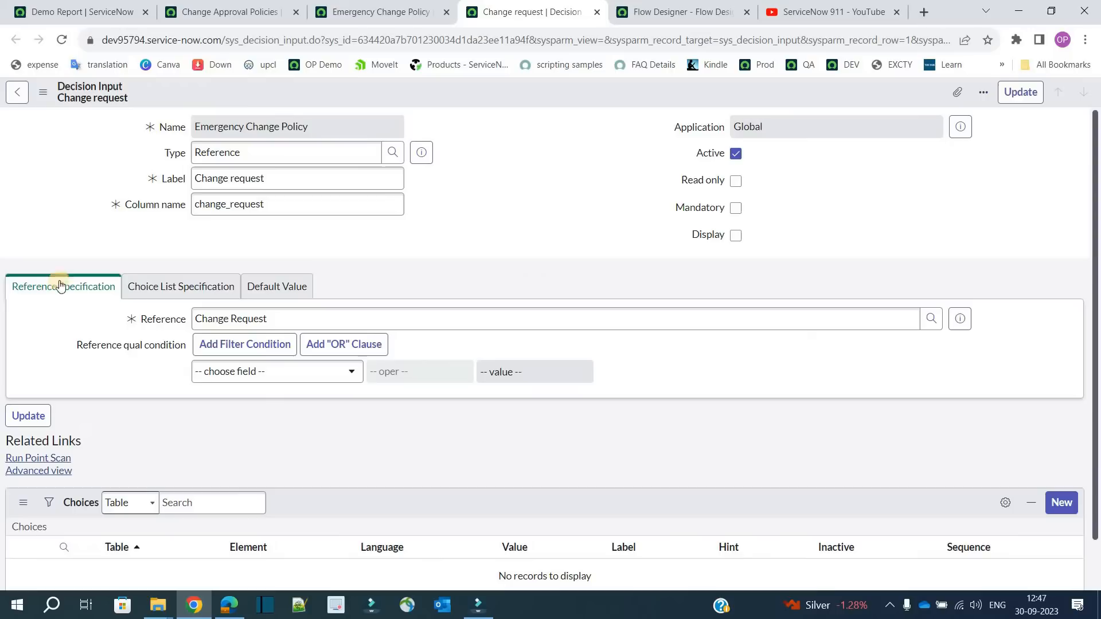
- Examine the table referenced by the change_request input and compare it with the input's label and column name
triple_click(280, 321)
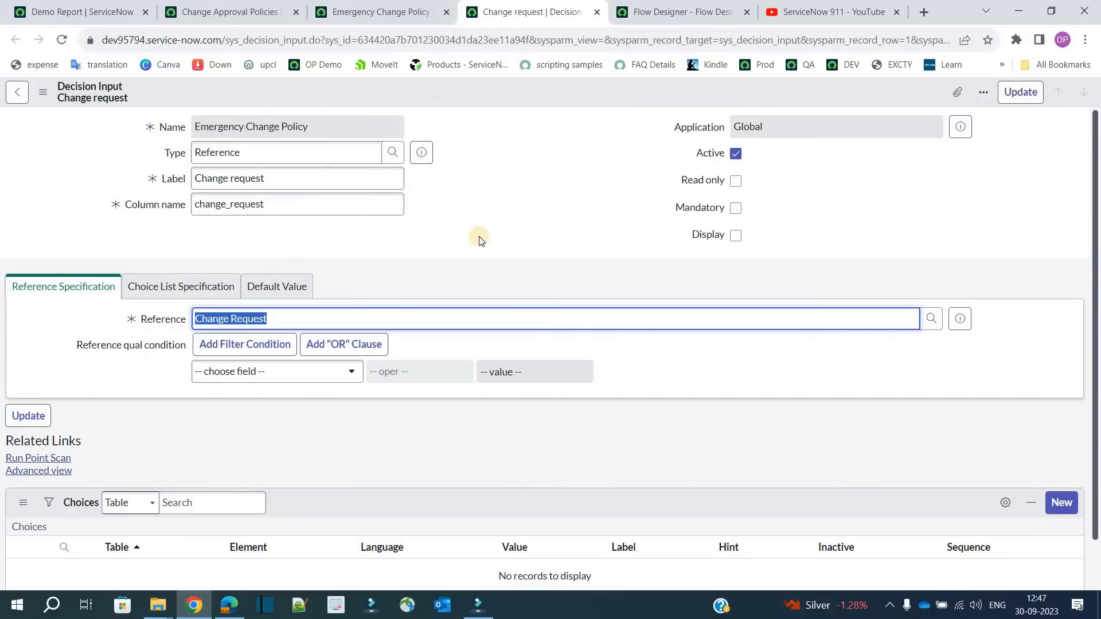
click(641, 332)
triple_click(533, 322)
click(464, 264)
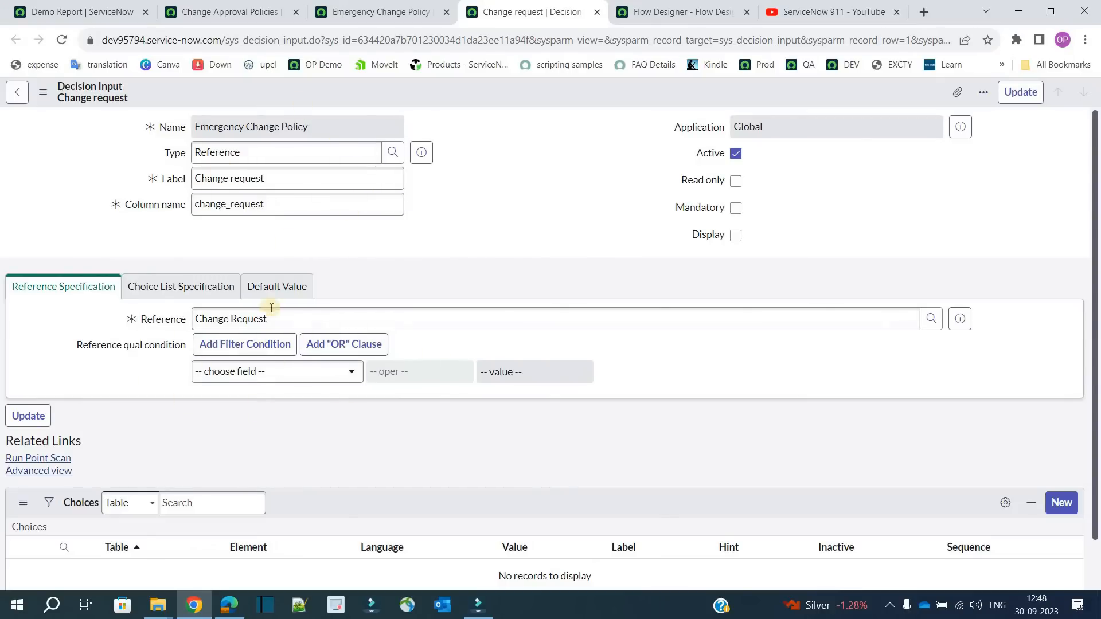
double_click(236, 205)
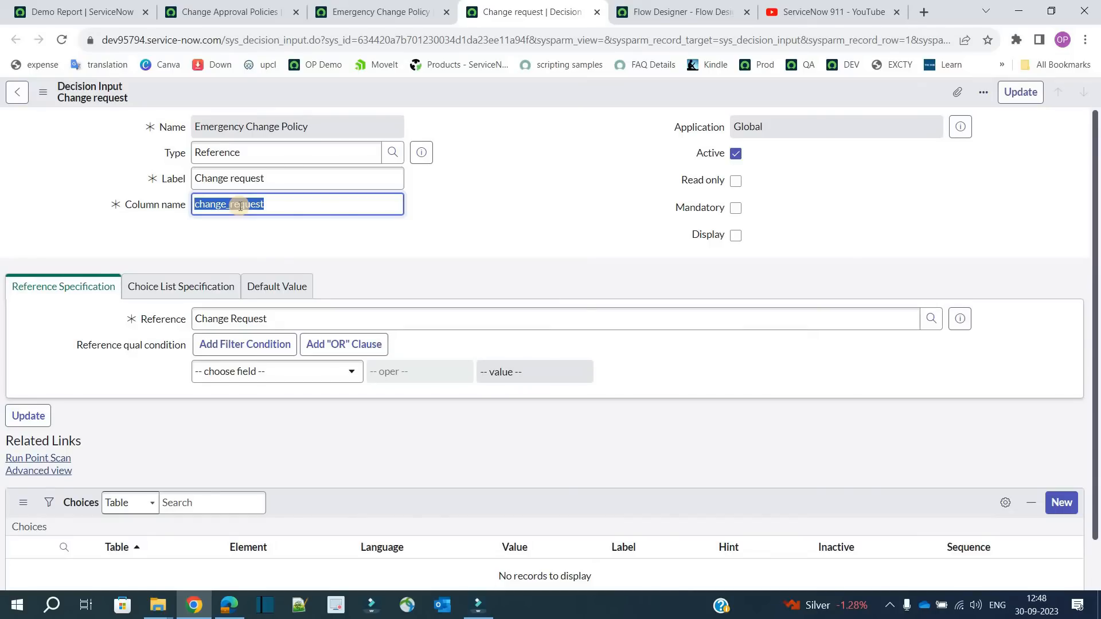
triple_click(236, 179)
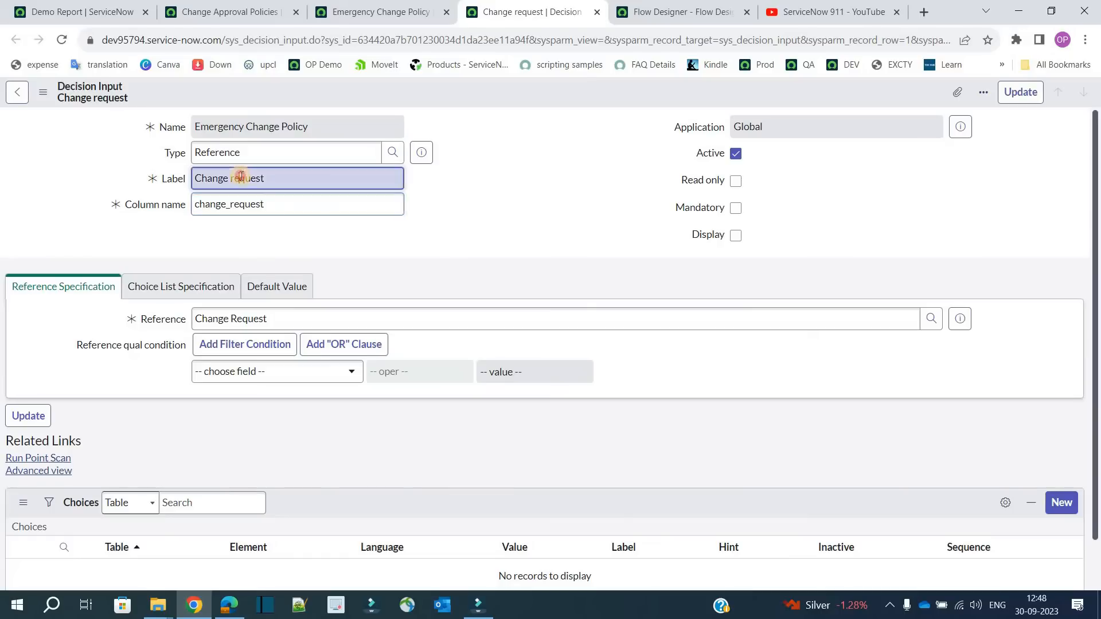
triple_click(230, 207)
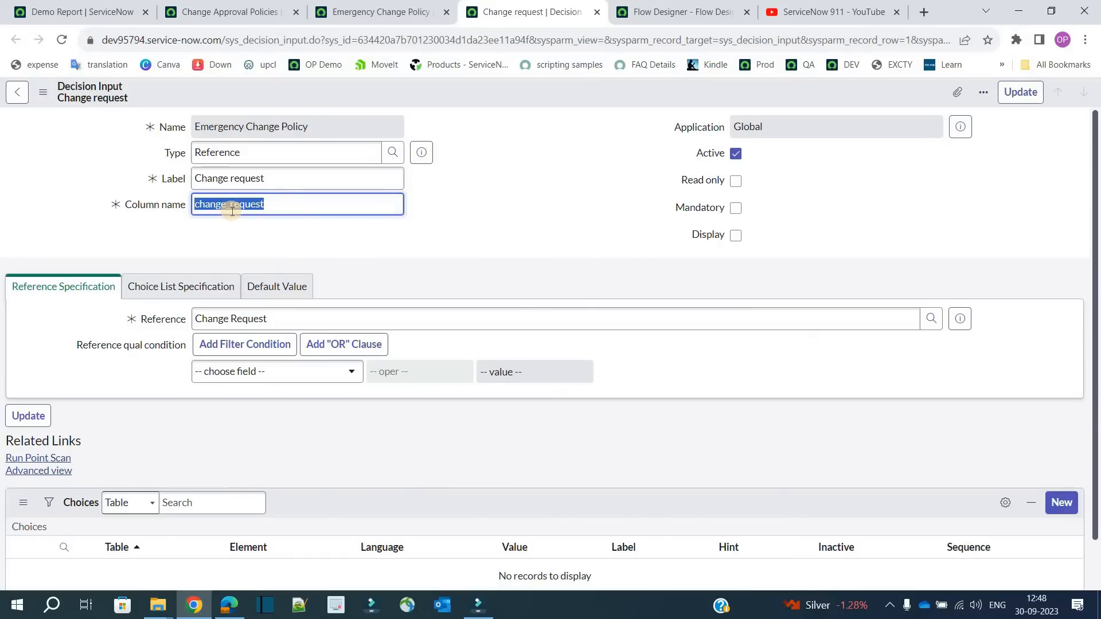
triple_click(267, 318)
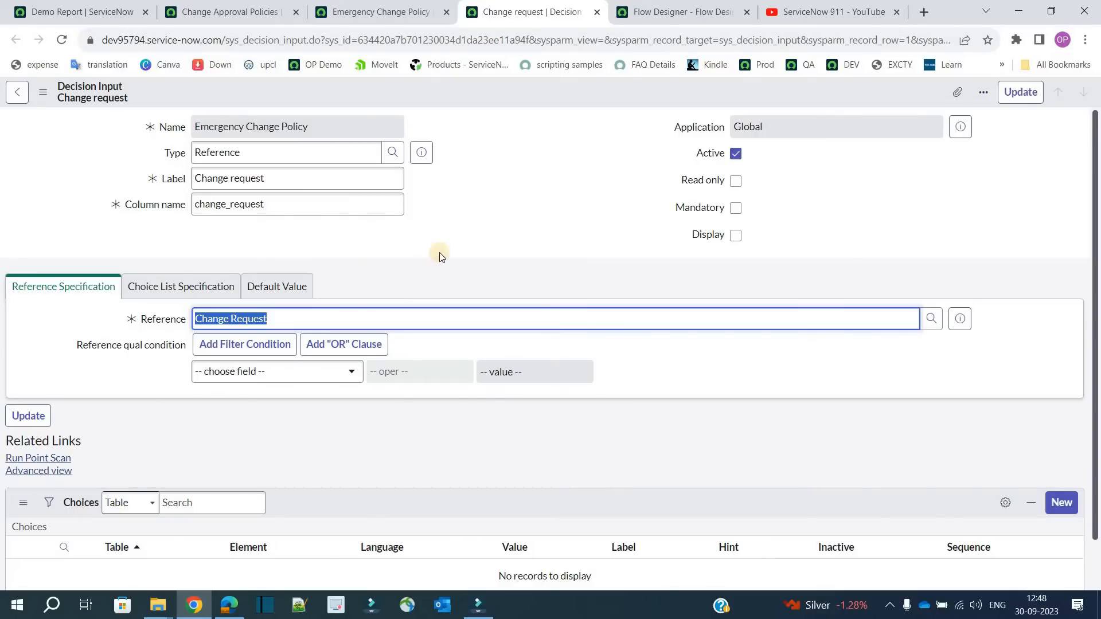
- Open the Requires CAB Approval decision of the Emergency Change Policy and examine its answer and label
click(384, 12)
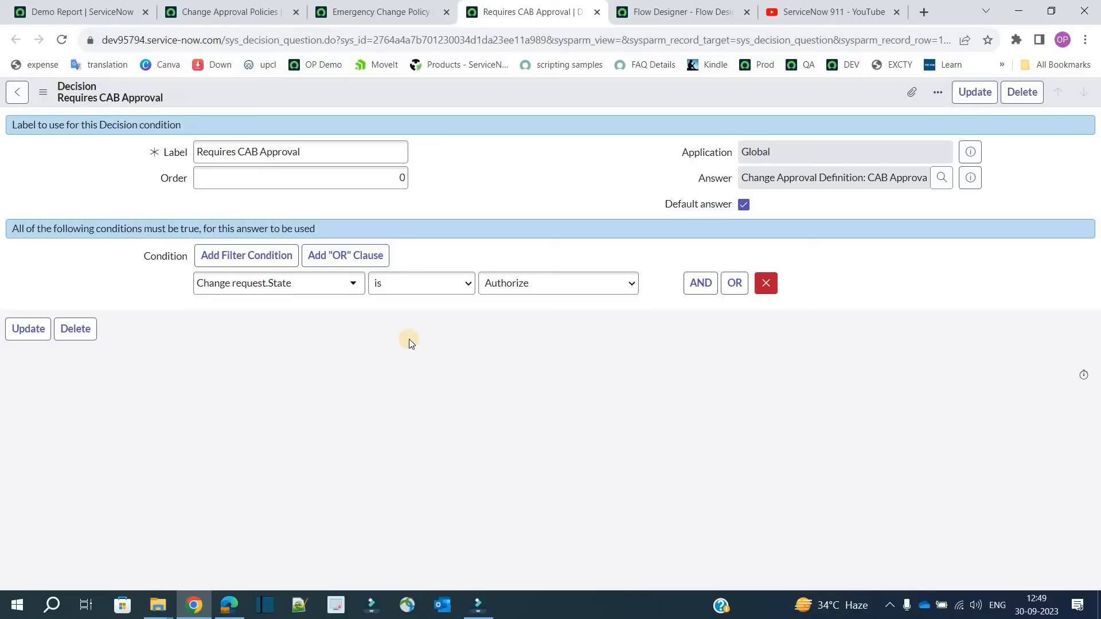
click(778, 180)
double_click(778, 179)
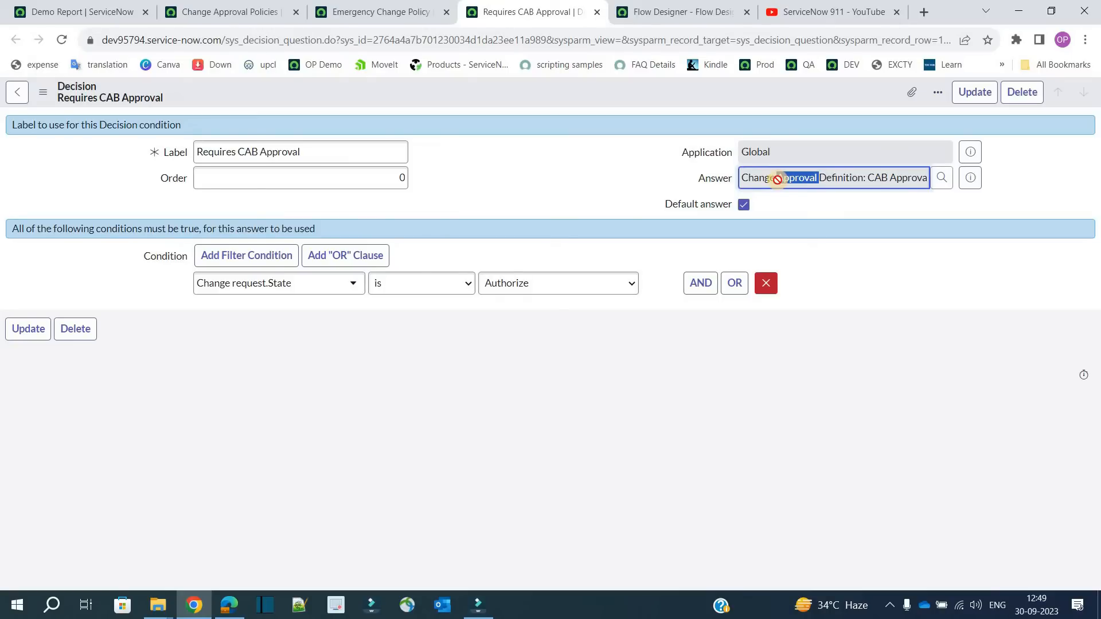
click(515, 186)
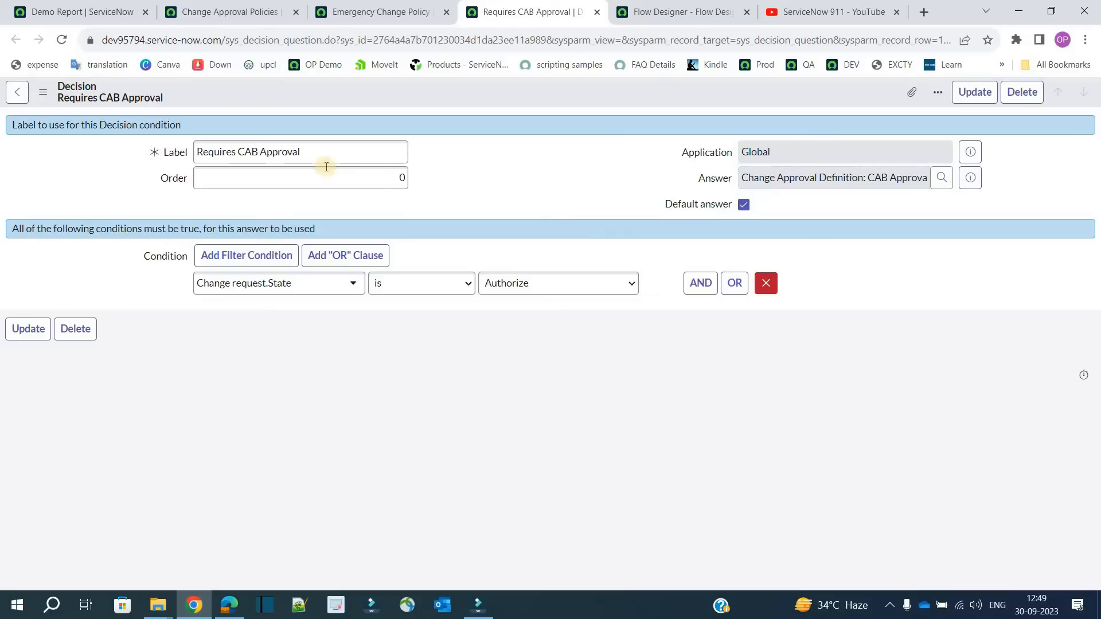
click(325, 158)
triple_click(321, 156)
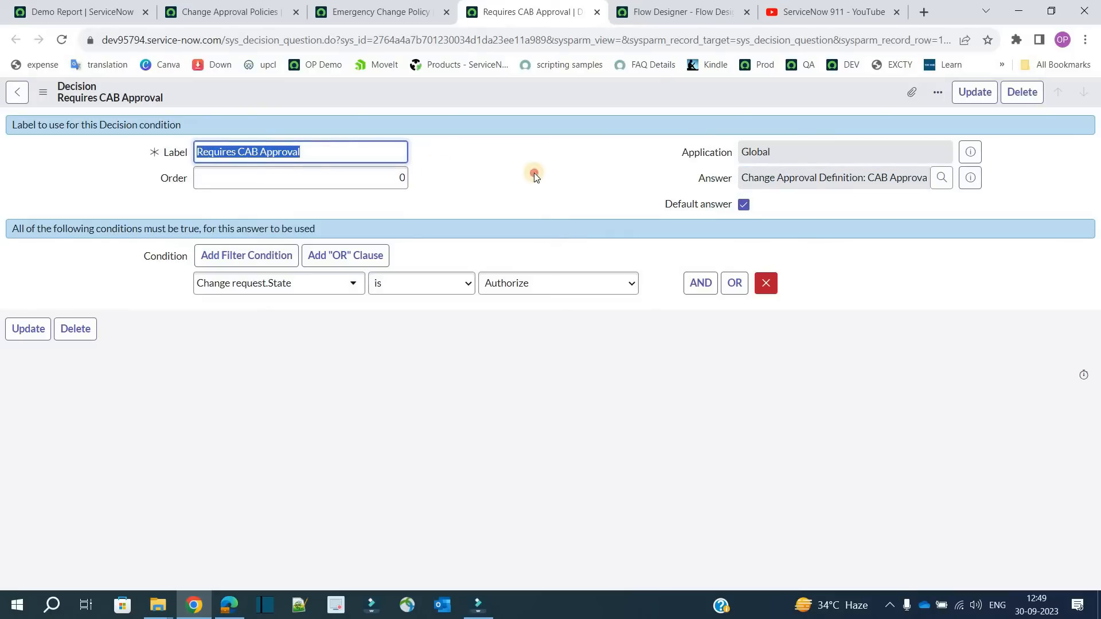
click(535, 173)
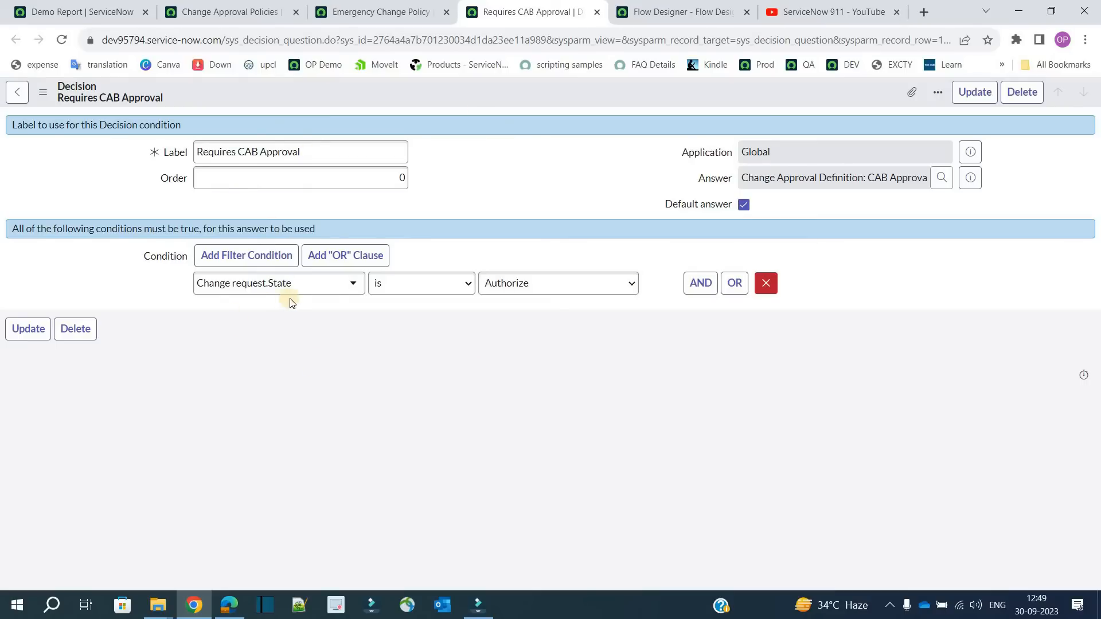
- Collapse the related fields of the Requires CAB Approval condition and set its field to Change request
click(340, 288)
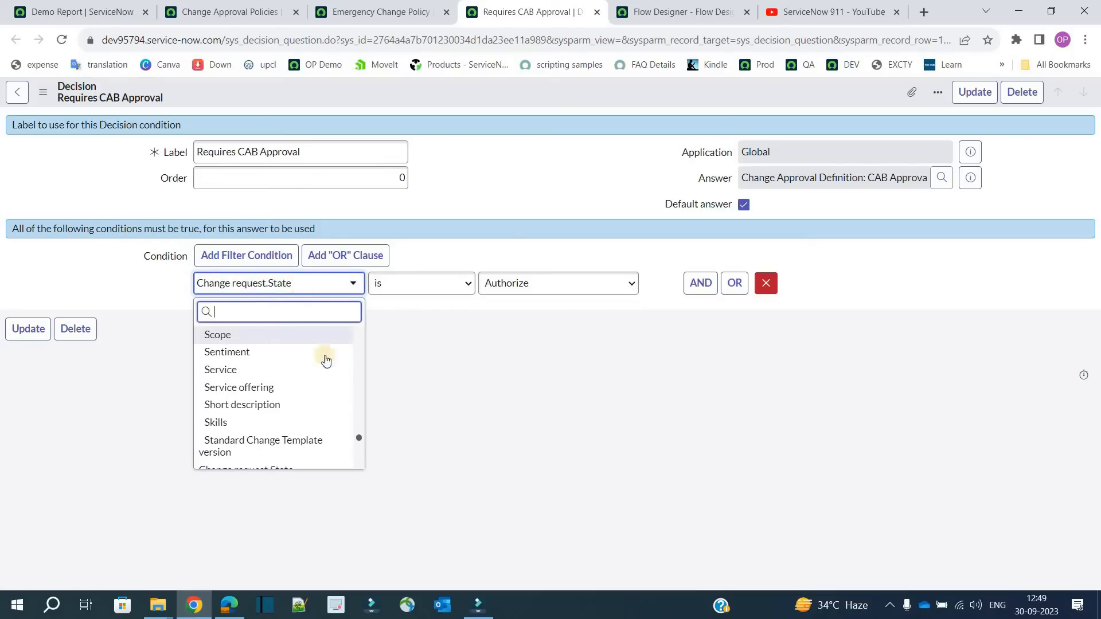
drag(360, 438, 362, 314)
click(238, 333)
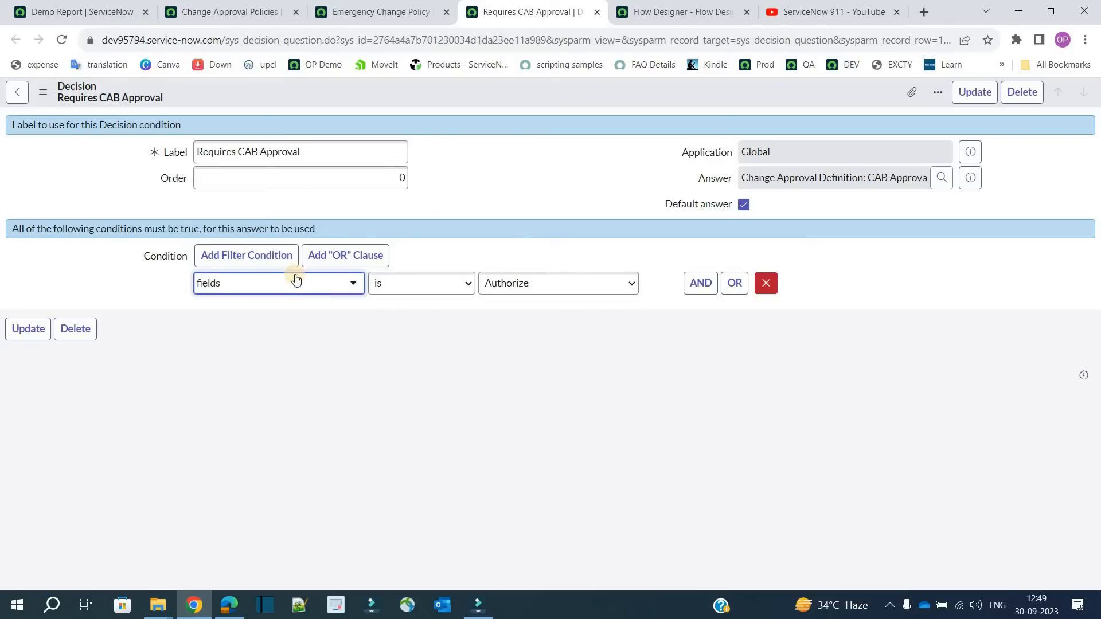
click(295, 281)
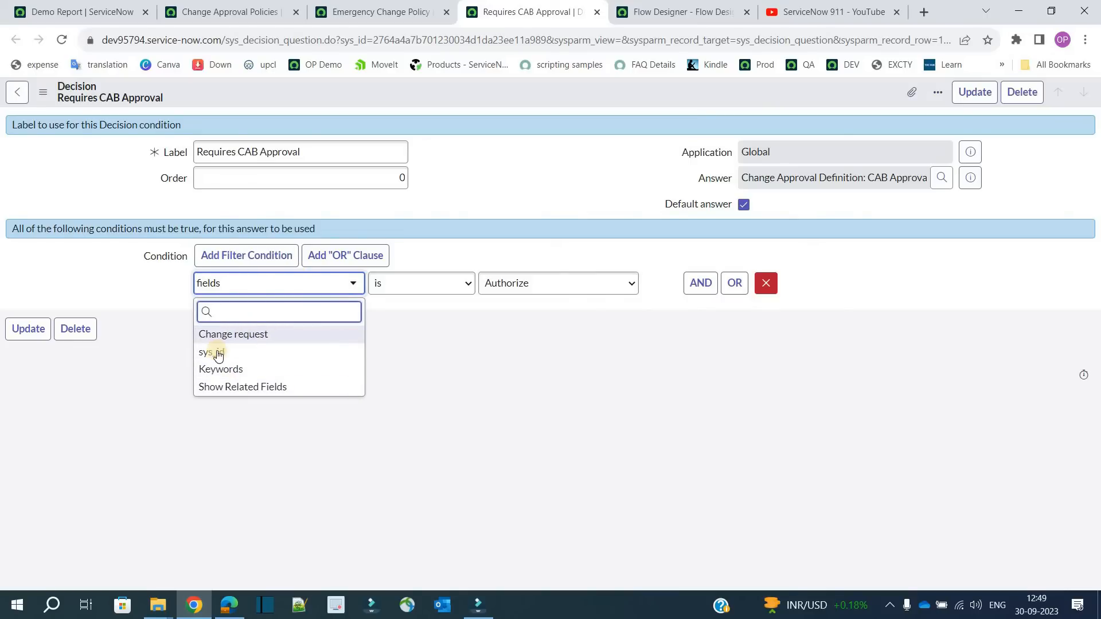
click(257, 338)
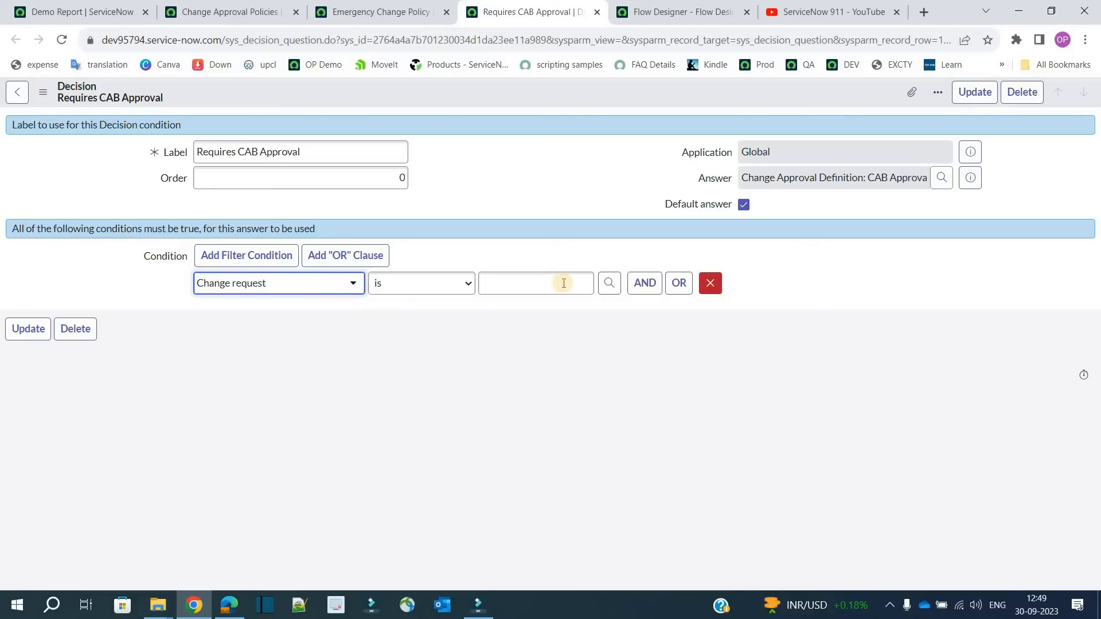
- Open the record lookup for the Change request condition's value, view the selectable change requests, and close it without choosing one
click(526, 288)
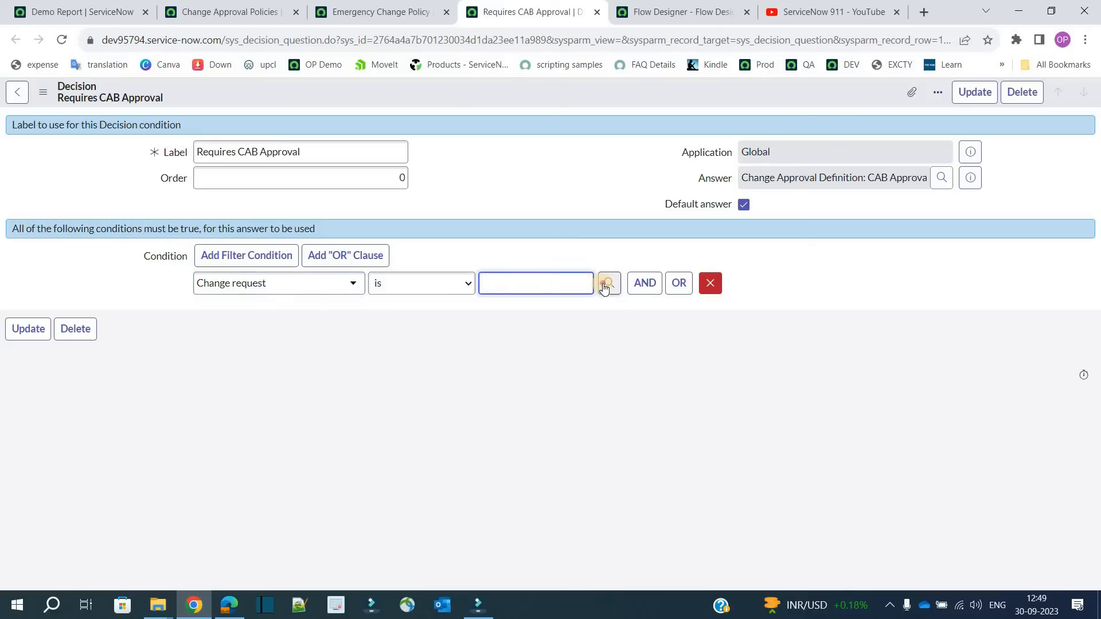
click(605, 288)
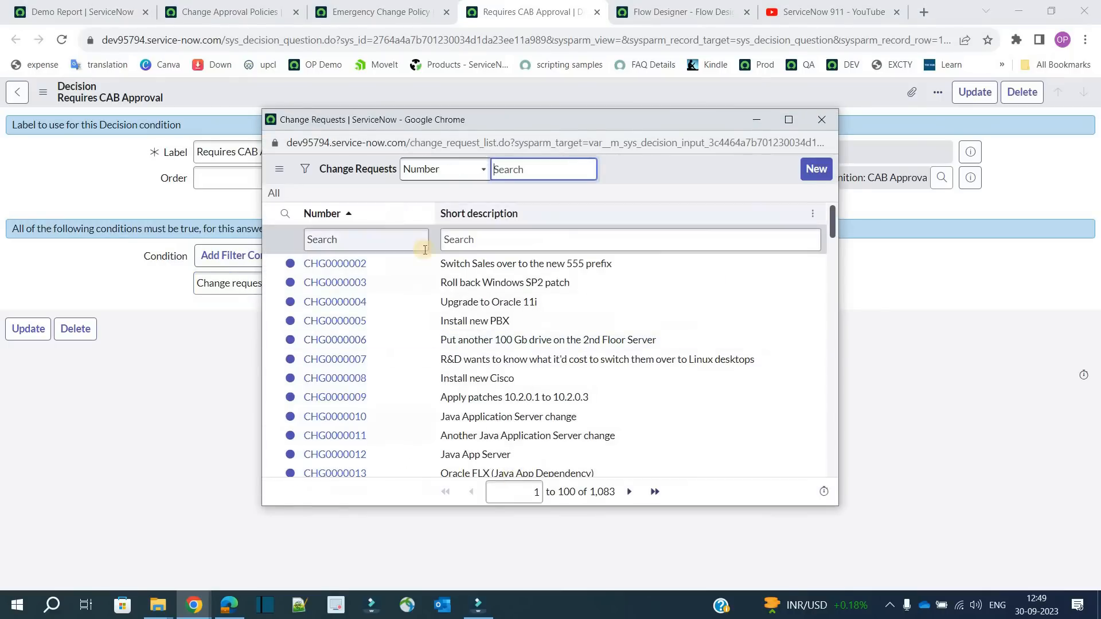
click(197, 381)
- Show the related Change Request fields and set the decision's condition to State is Authorize
click(337, 285)
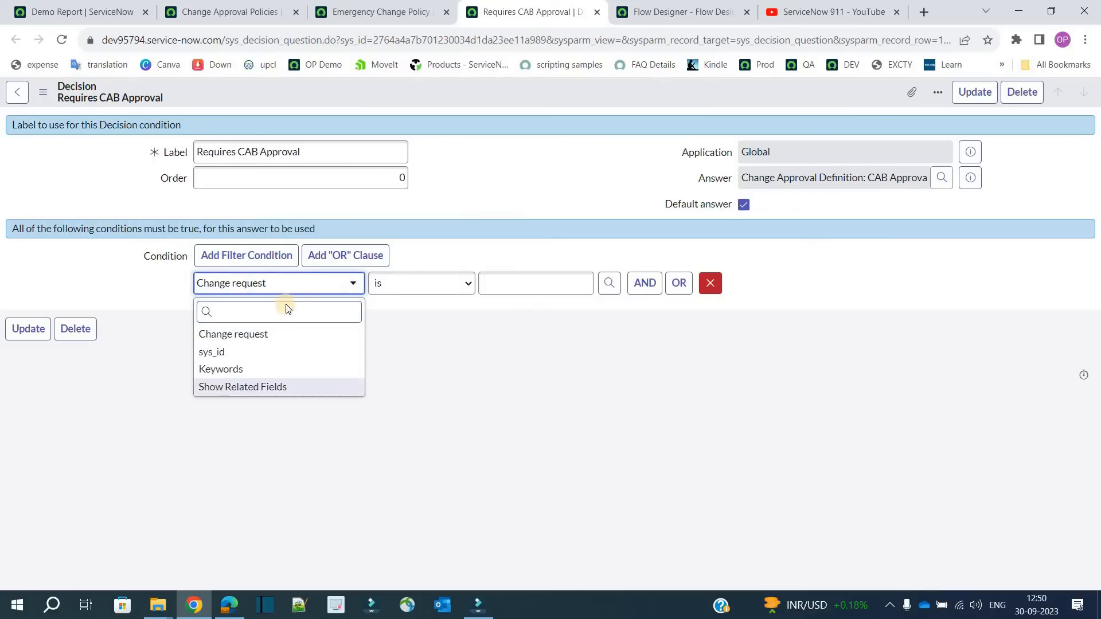
key(Return)
click(299, 283)
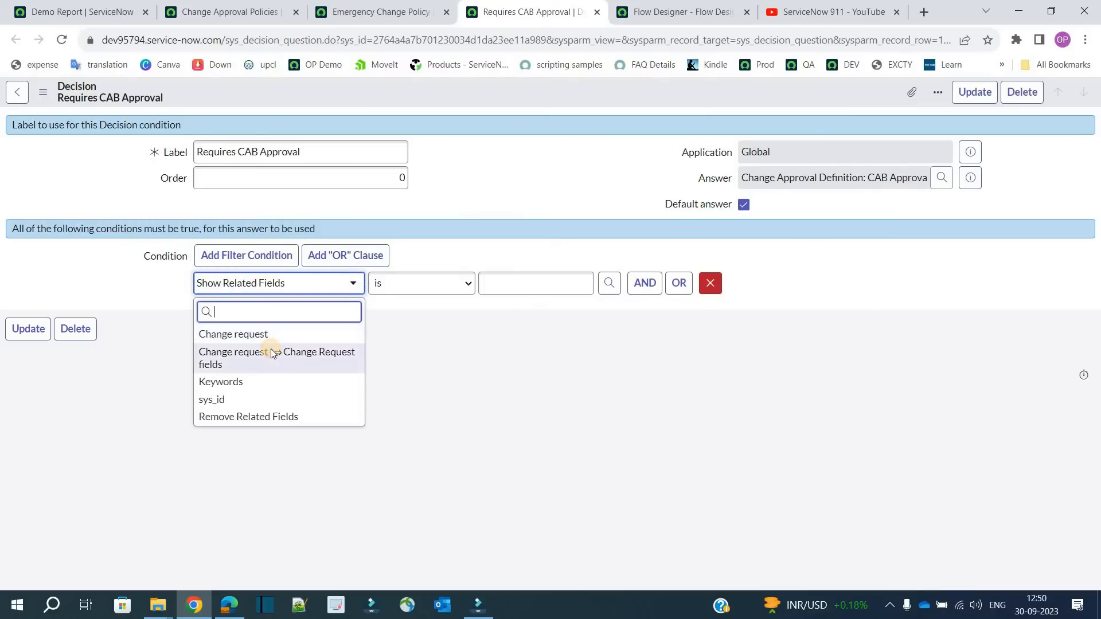
click(273, 354)
click(297, 288)
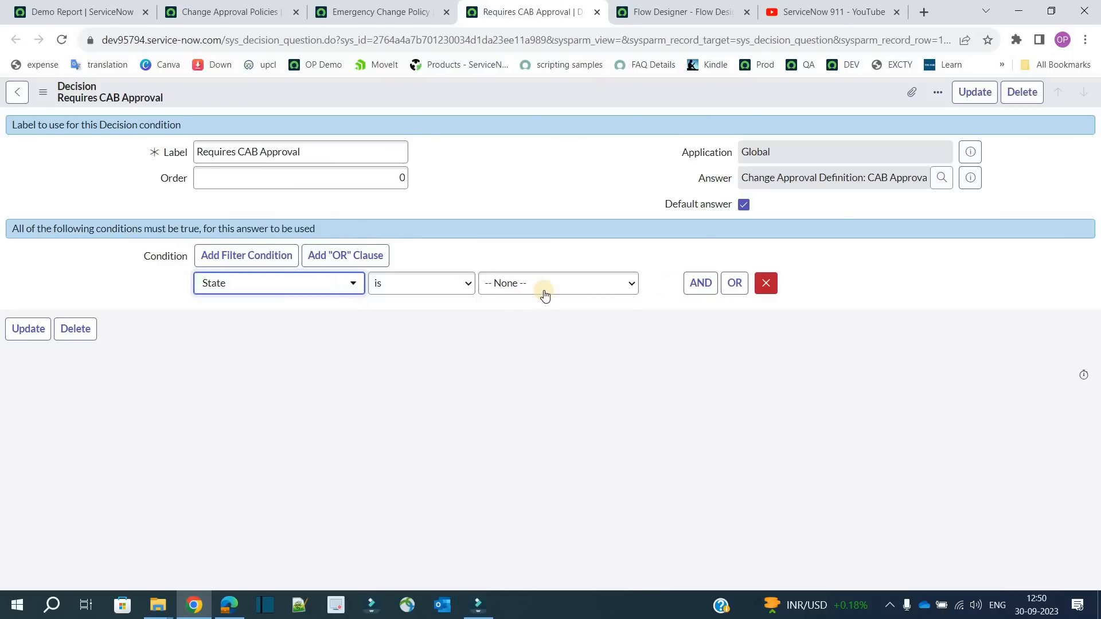
click(545, 293)
click(505, 341)
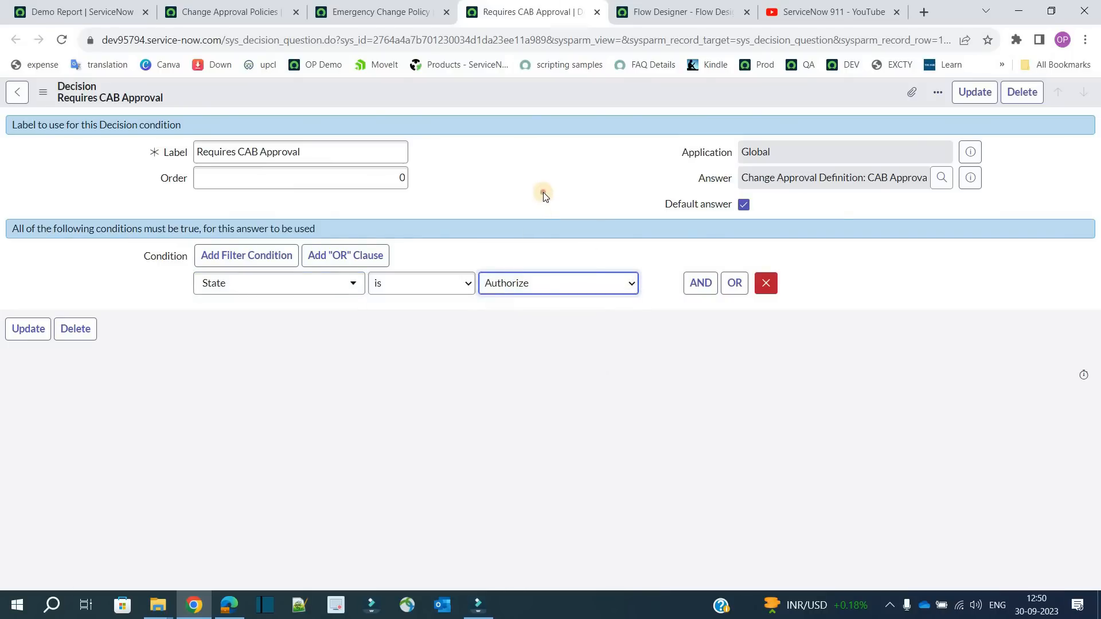
click(543, 195)
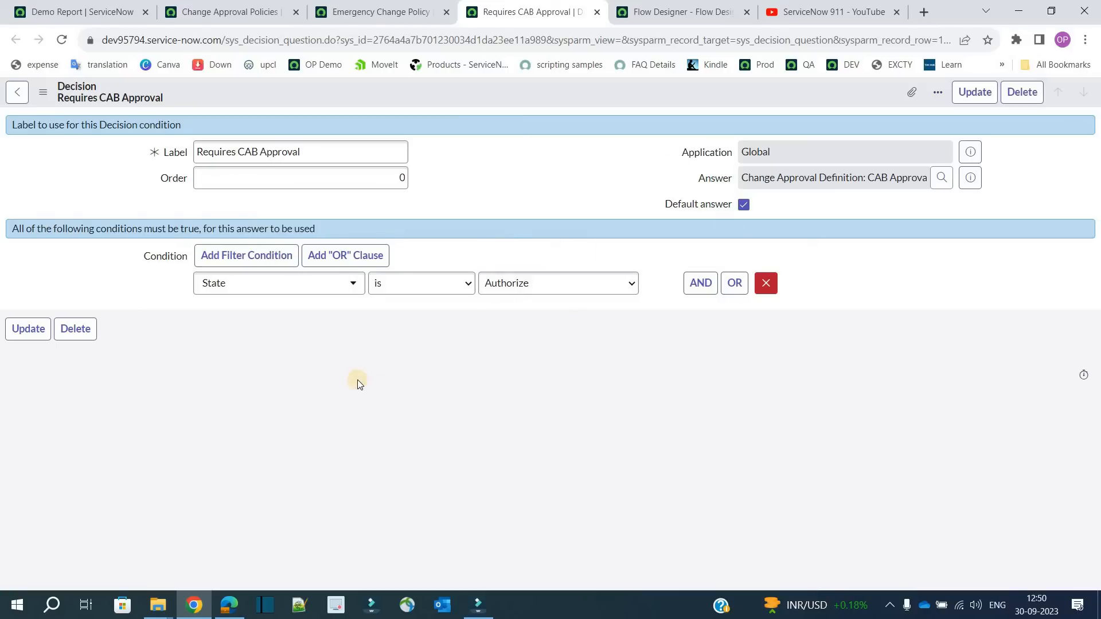
- Open the Change Policy module's Approval Definitions list in a new browser tab and switch to it
click(336, 20)
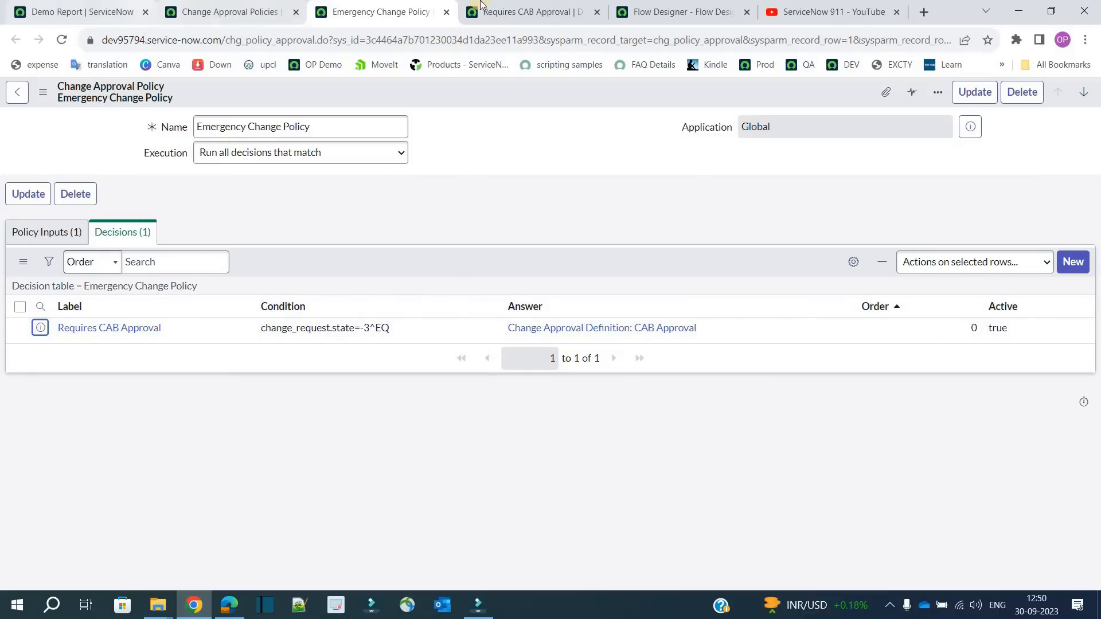
click(61, 6)
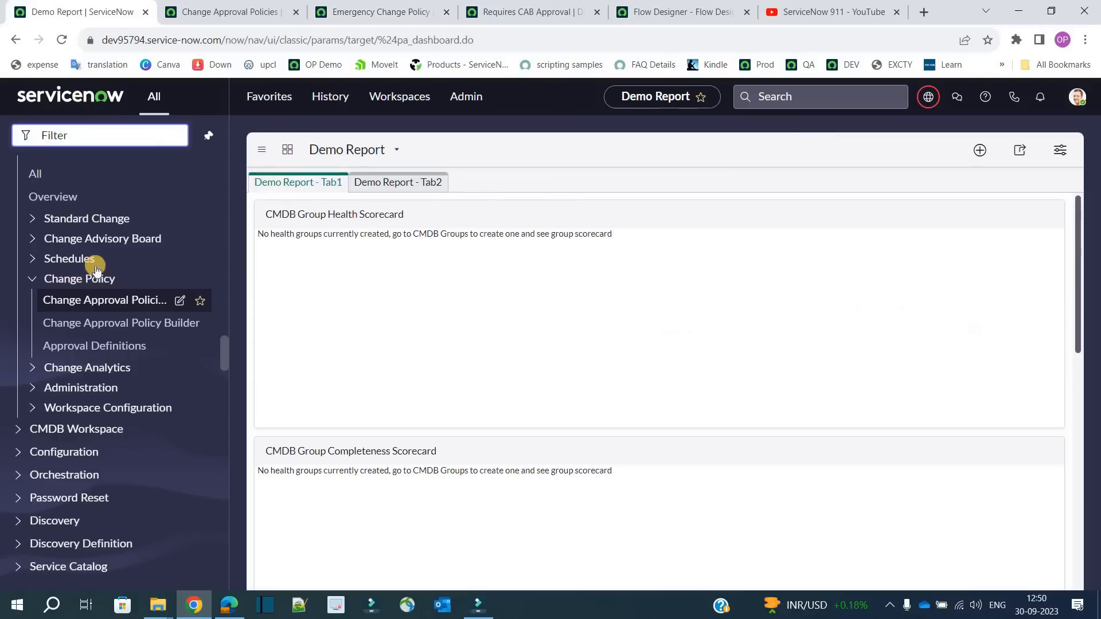
middle_click(93, 343)
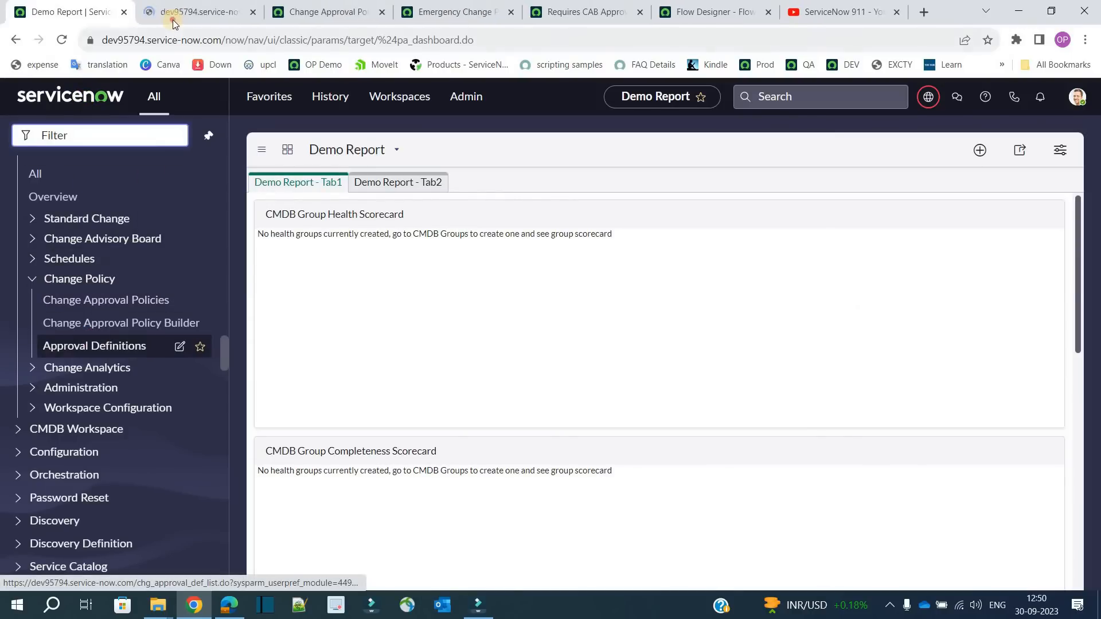
click(175, 21)
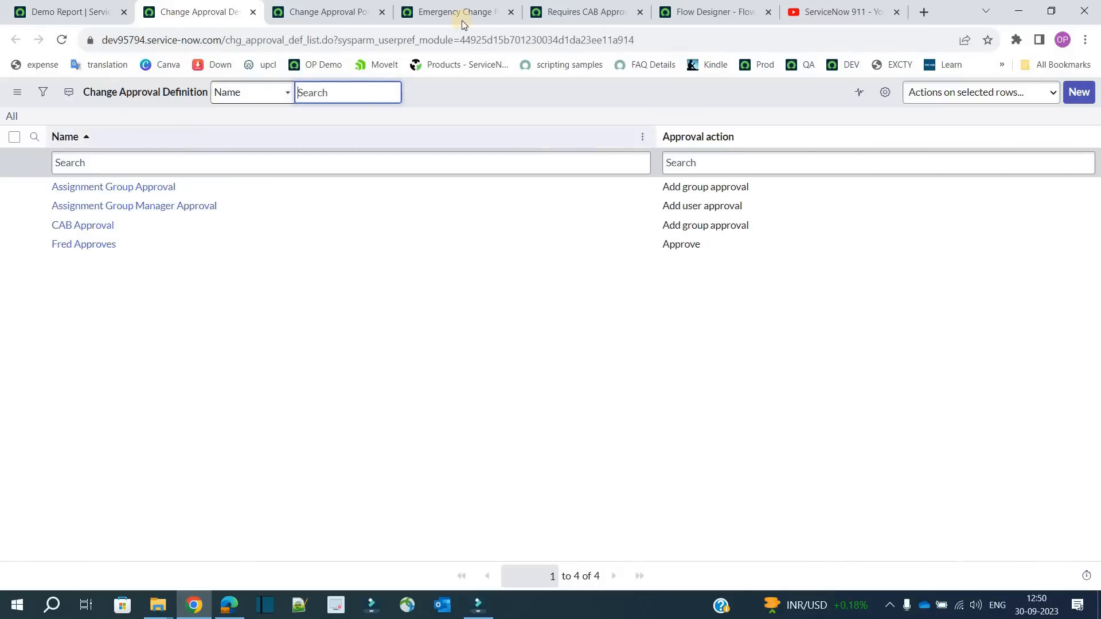
- Return to the Emergency Change Policy and examine the approval definition used as its decision's answer
click(484, 17)
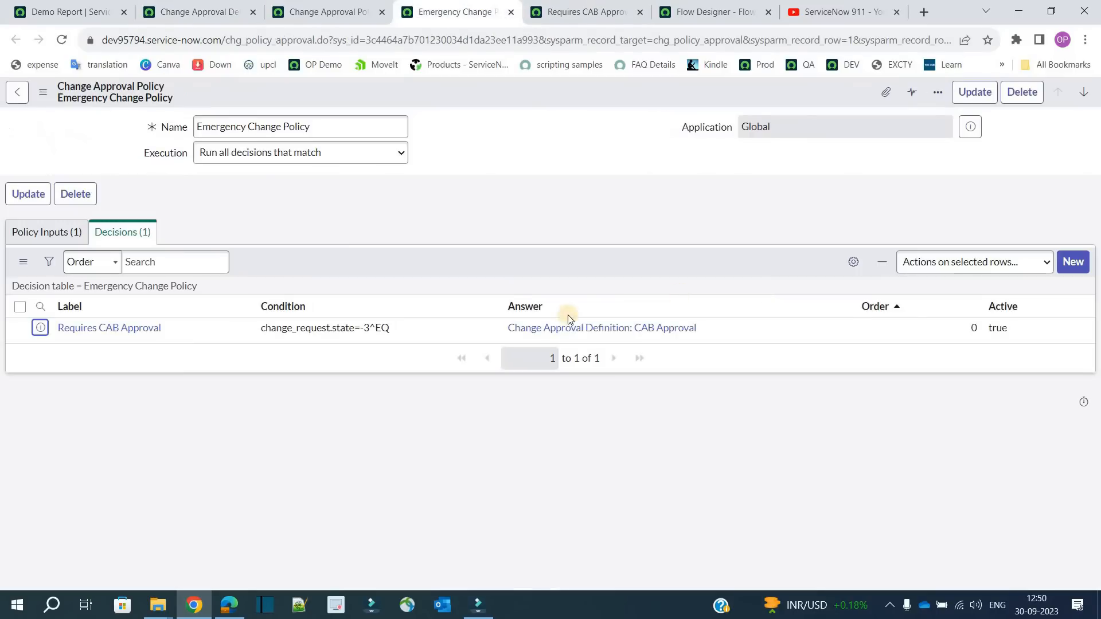
click(670, 331)
double_click(671, 331)
drag(671, 330, 632, 328)
- Open the CAB Approval record in the Change Approval Definition list and examine its name, approver group and Wait for setting
click(221, 7)
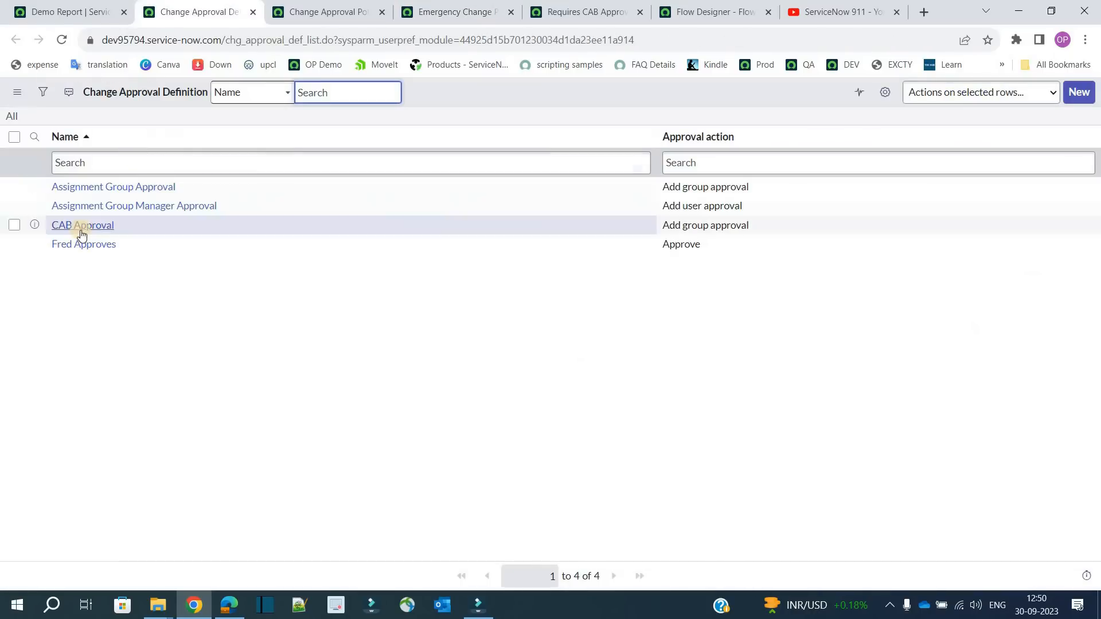
click(81, 229)
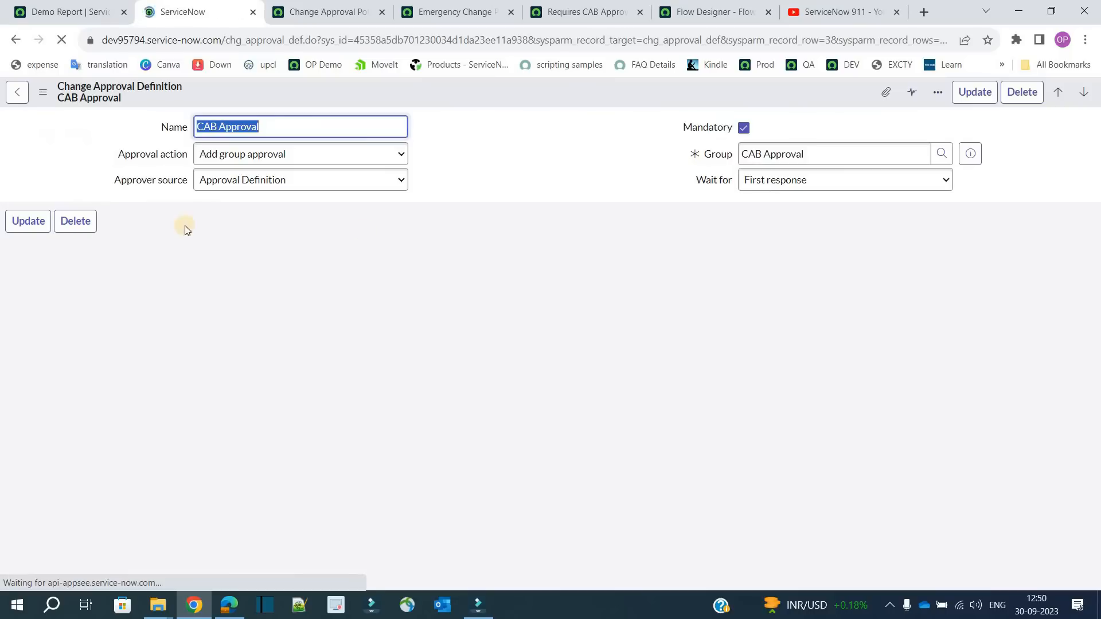
click(842, 151)
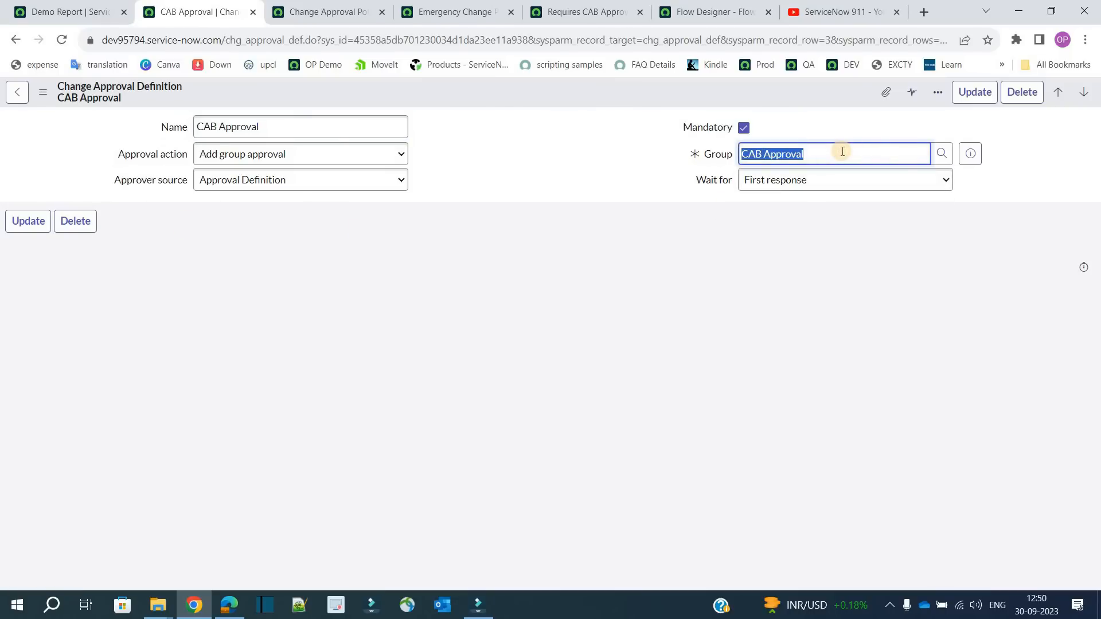
click(515, 190)
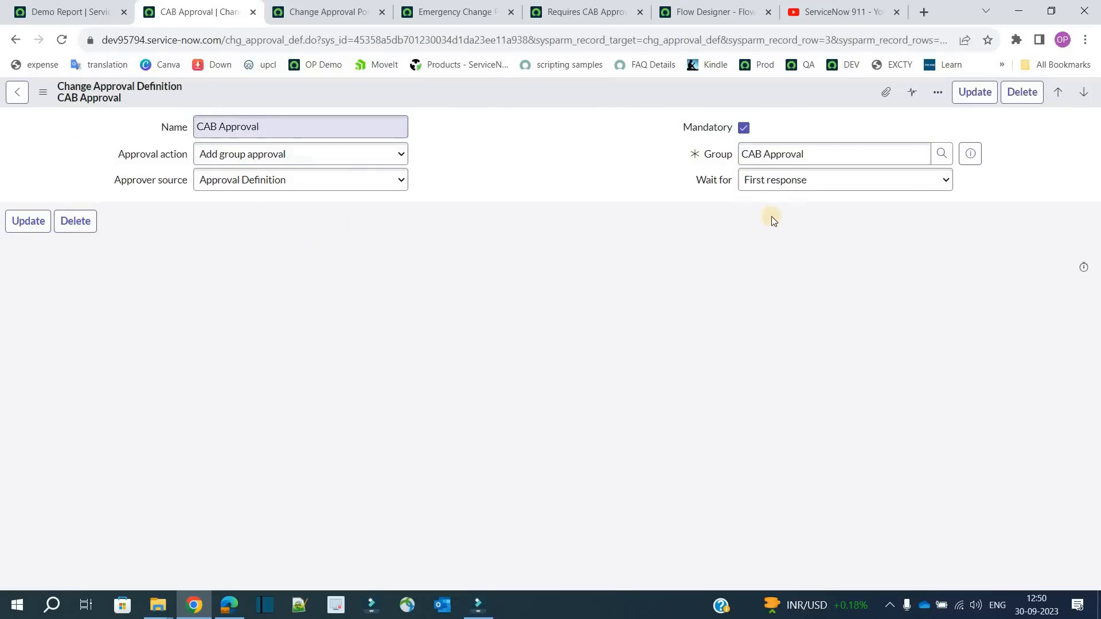
click(846, 157)
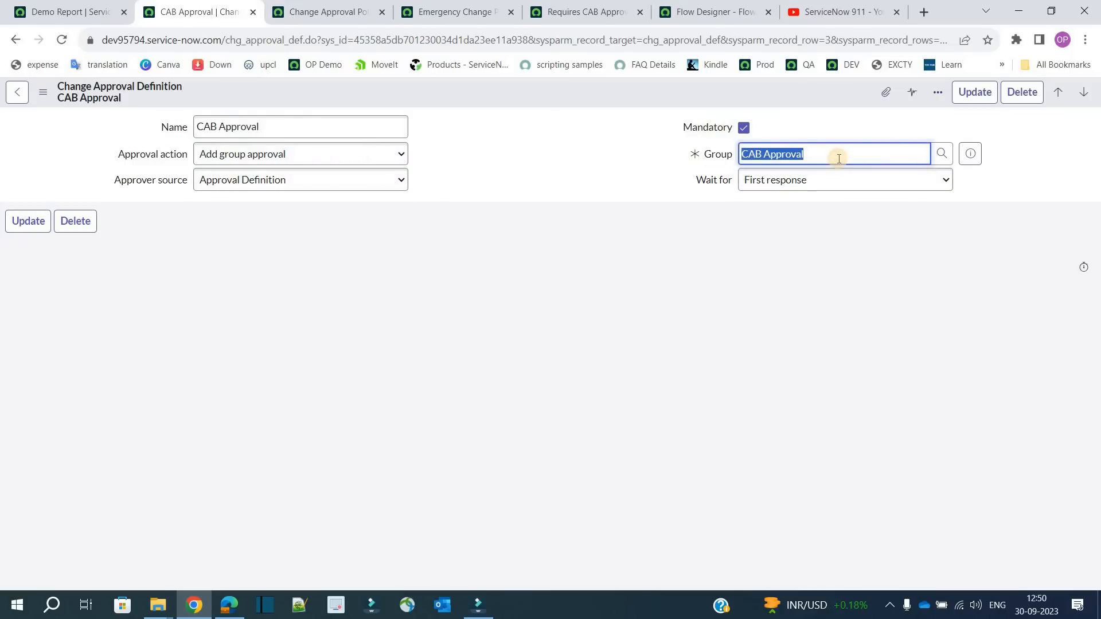
click(558, 182)
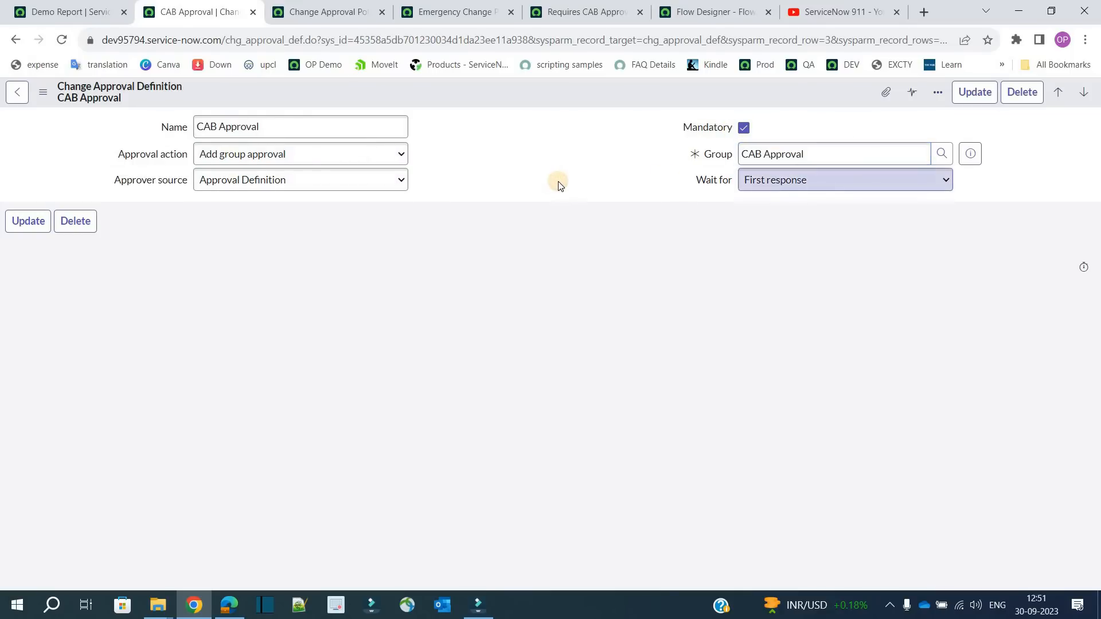